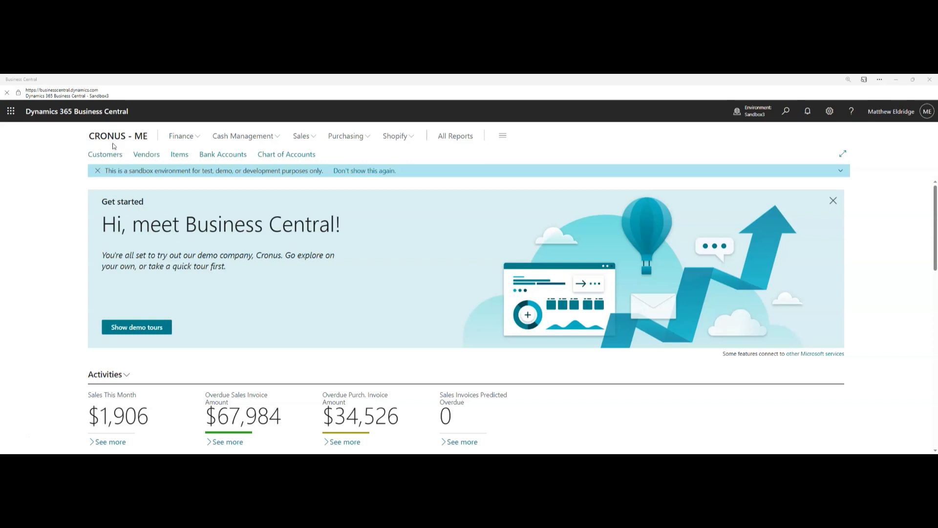
# Search 'vend' in Tell Me, then open Vendors from the navigation bar
pyautogui.click(787, 111)
pyautogui.write('vend')
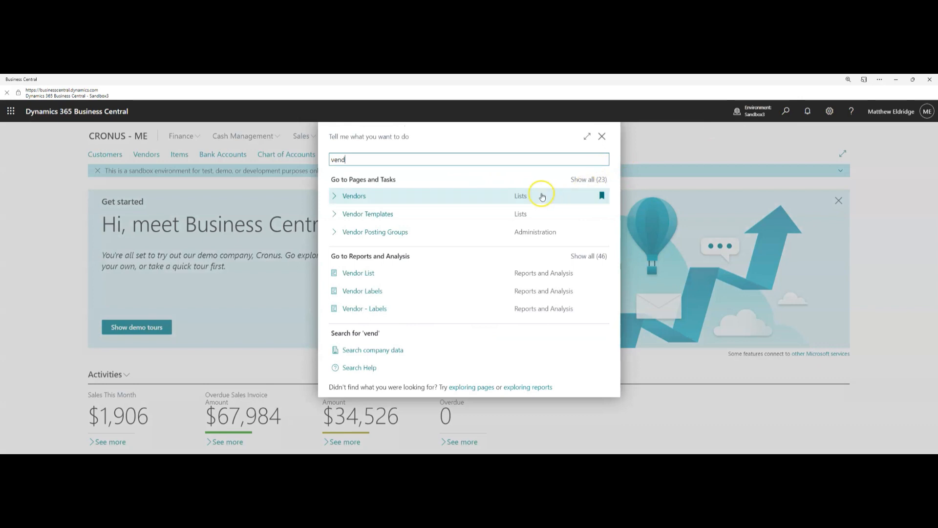
pyautogui.click(602, 137)
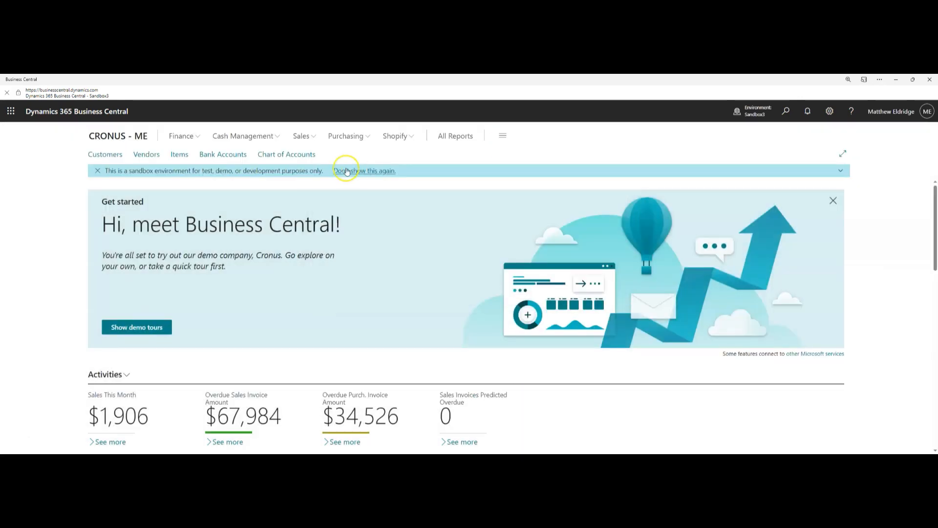
pyautogui.click(147, 155)
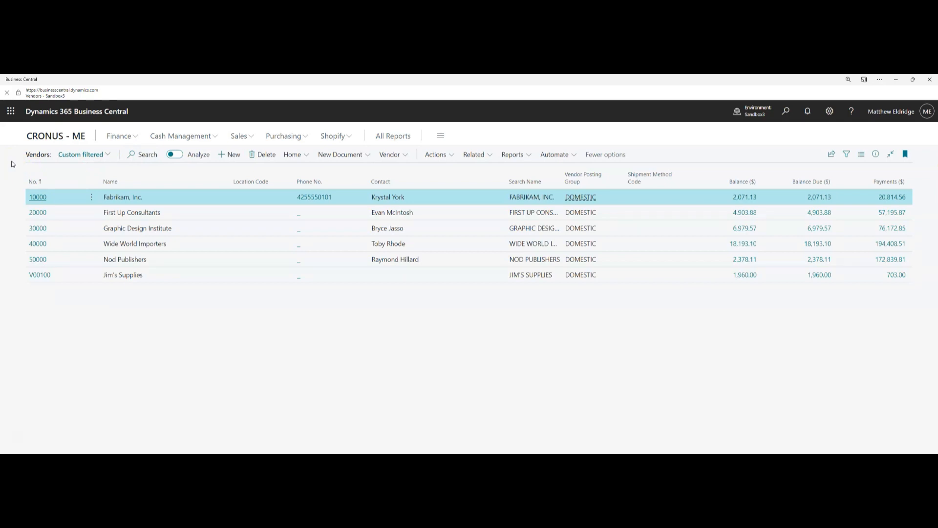
# Create new vendor V00140 from the VENDOR COMPANY template
pyautogui.click(13, 168)
pyautogui.click(229, 155)
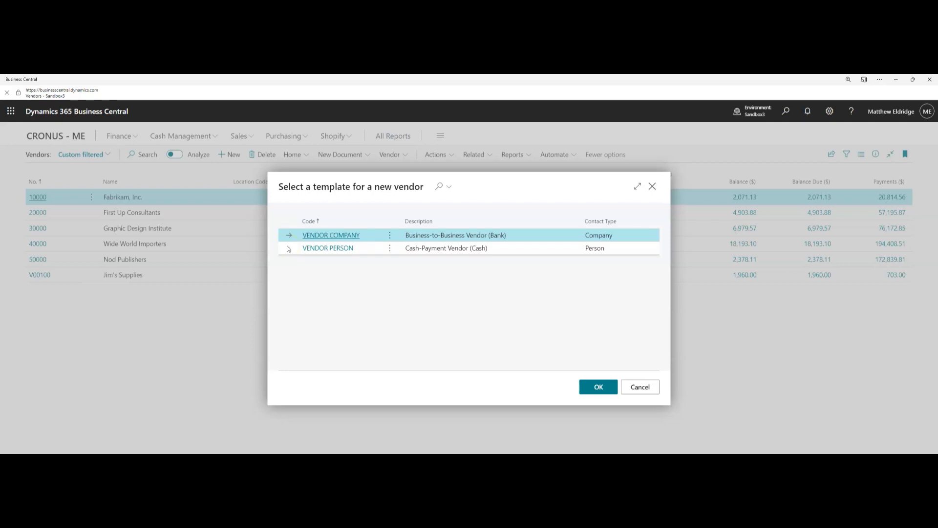
pyautogui.click(321, 236)
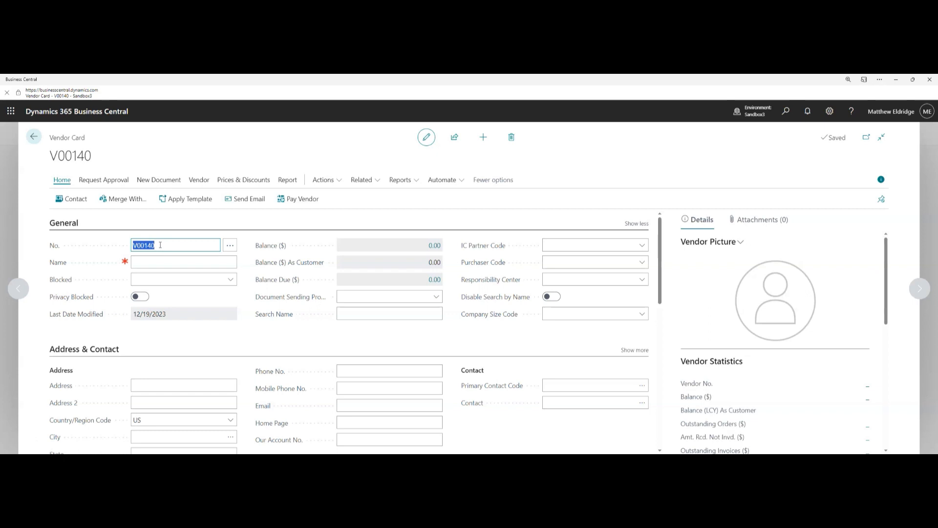
# Name vendor V00140 'Matt's Marketing' and collapse the General section
pyautogui.click(161, 262)
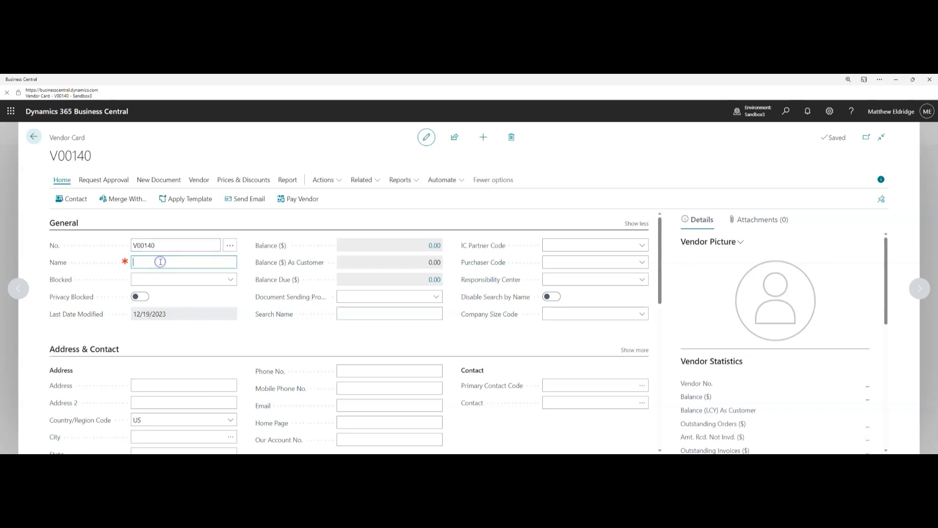
pyautogui.write("Matt's Marketing")
pyautogui.moveTo(125, 265)
pyautogui.click(66, 225)
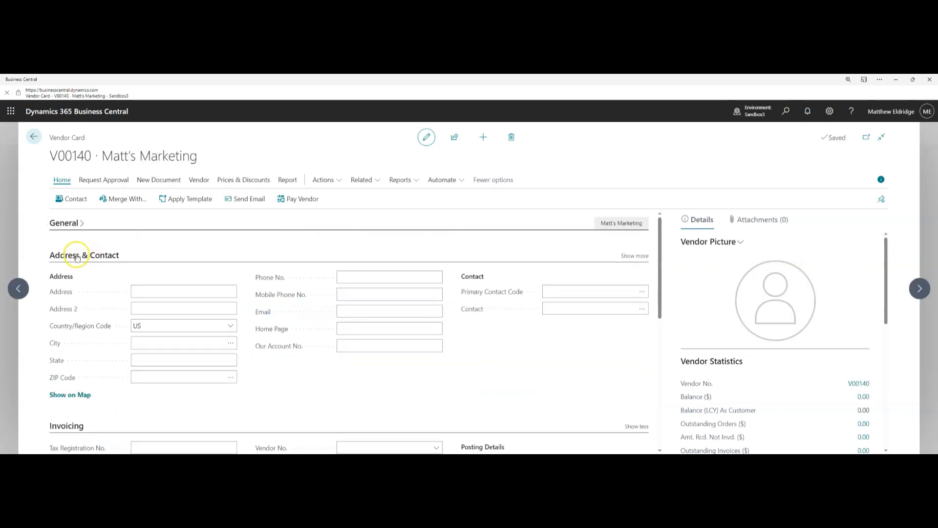
# Enter the vendor address 123 Main St, Knoxville, TN 37938
pyautogui.click(140, 291)
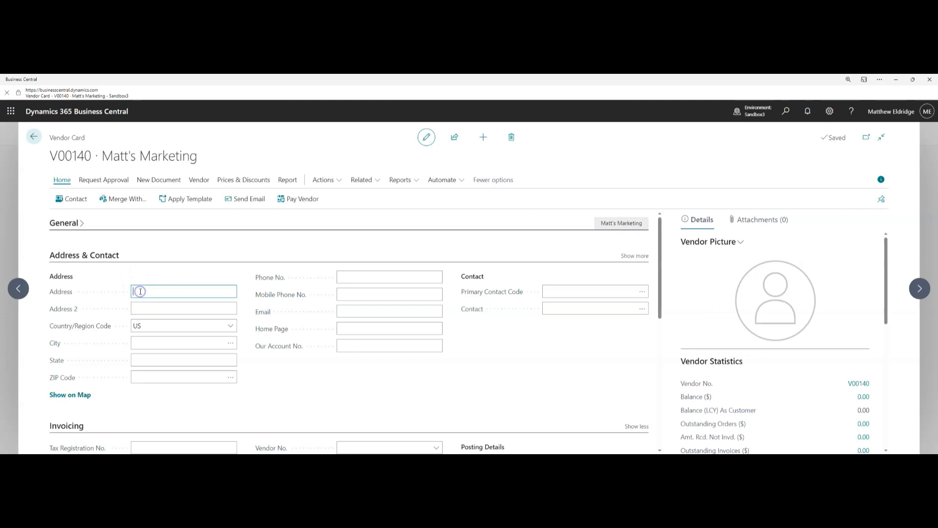
pyautogui.write('123 Main St')
pyautogui.click(120, 257)
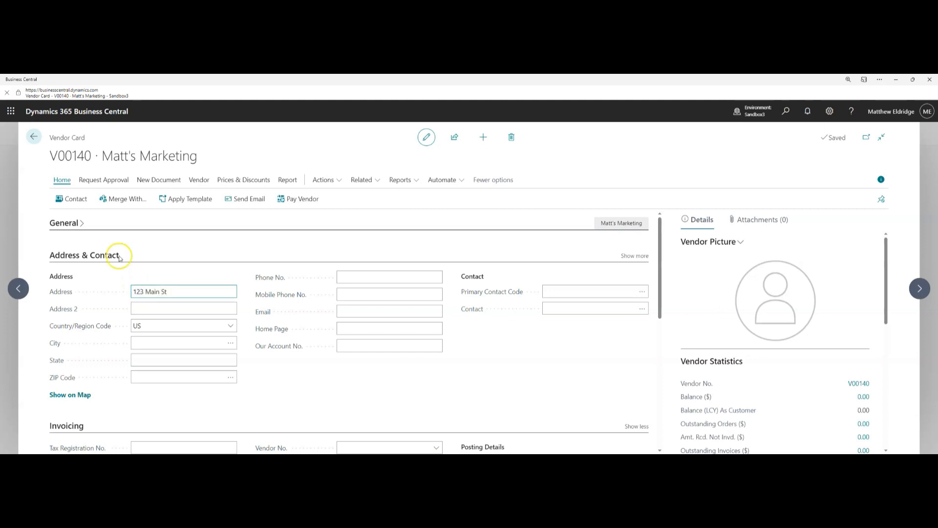
pyautogui.click(155, 344)
pyautogui.write('Knoxville')
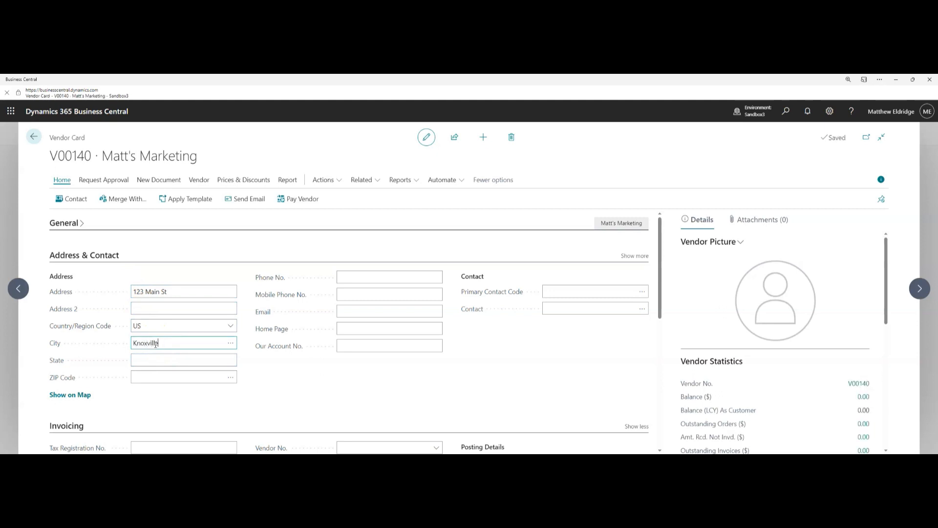
pyautogui.press('Tab')
pyautogui.write('TN')
pyautogui.press('Tab')
pyautogui.write('37938')
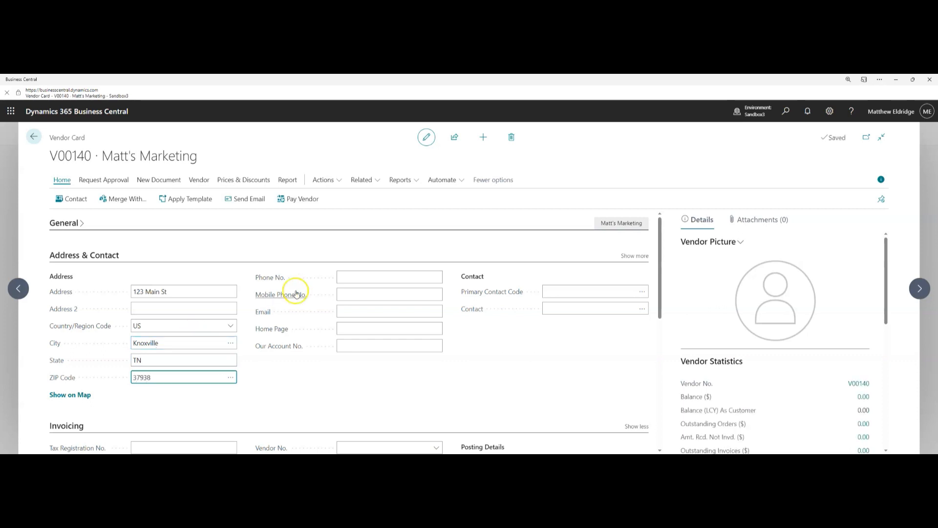
# Fill in the vendor's e-mail address and contact person's name
pyautogui.click(356, 315)
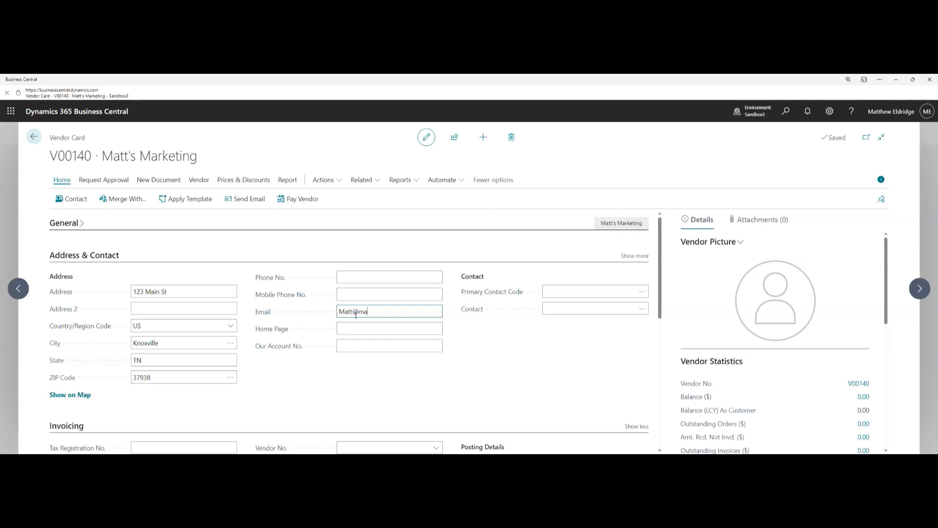
pyautogui.click(564, 309)
pyautogui.write('Matt')
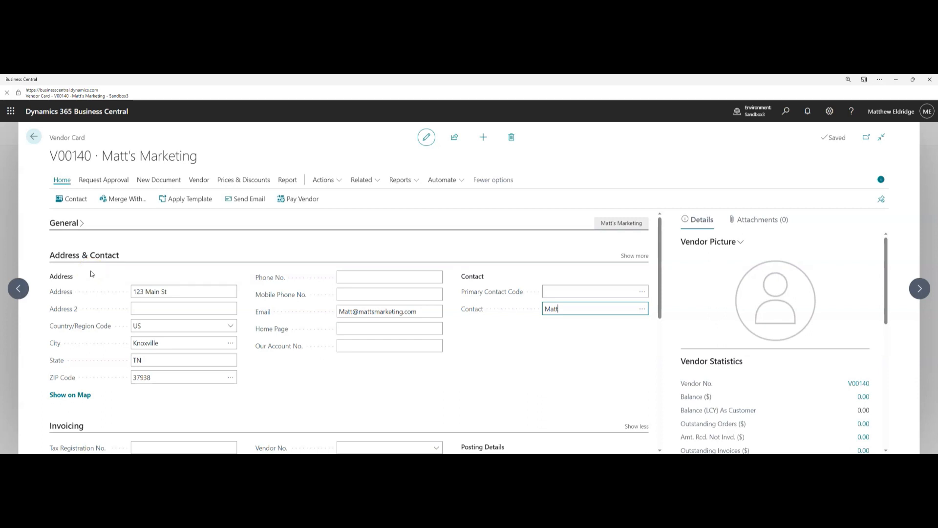
pyautogui.click(367, 181)
# Add a new remit address for the vendor with code MM
pyautogui.click(393, 198)
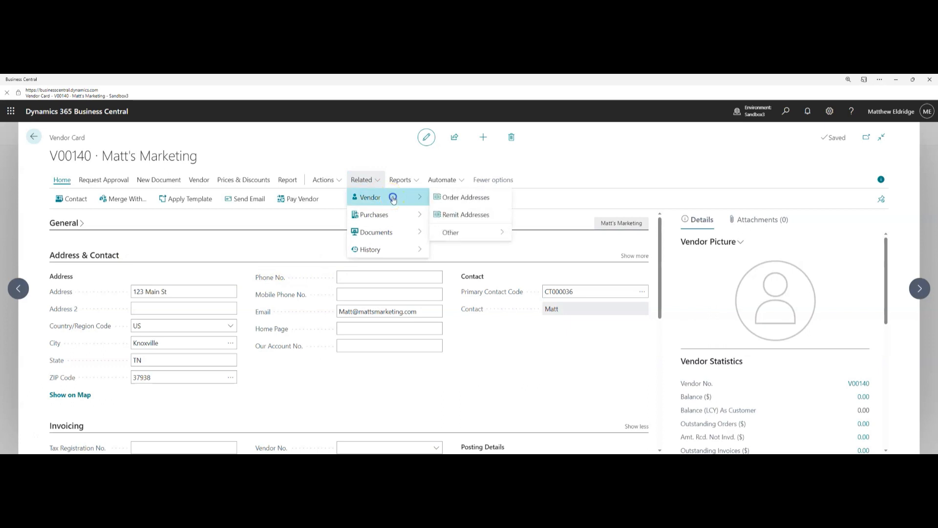
pyautogui.click(472, 215)
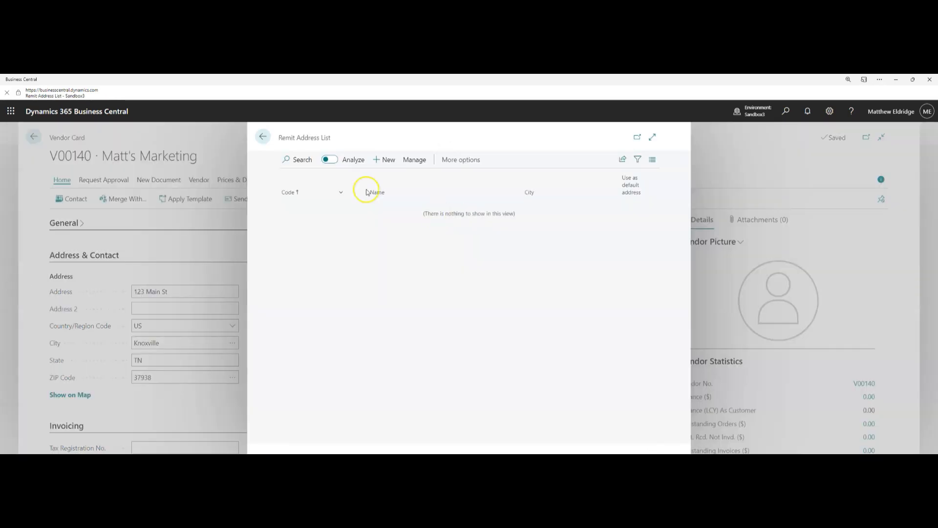
pyautogui.click(382, 161)
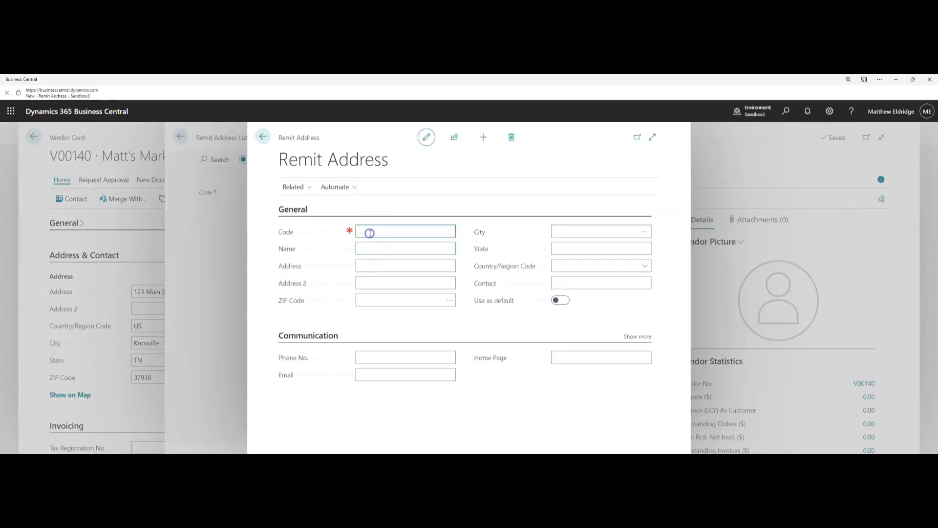
pyautogui.click(369, 233)
pyautogui.write('MM')
pyautogui.click(374, 246)
# Give remit address MM the address 123 Remit St, Knoxville, TN 37938
pyautogui.click(381, 264)
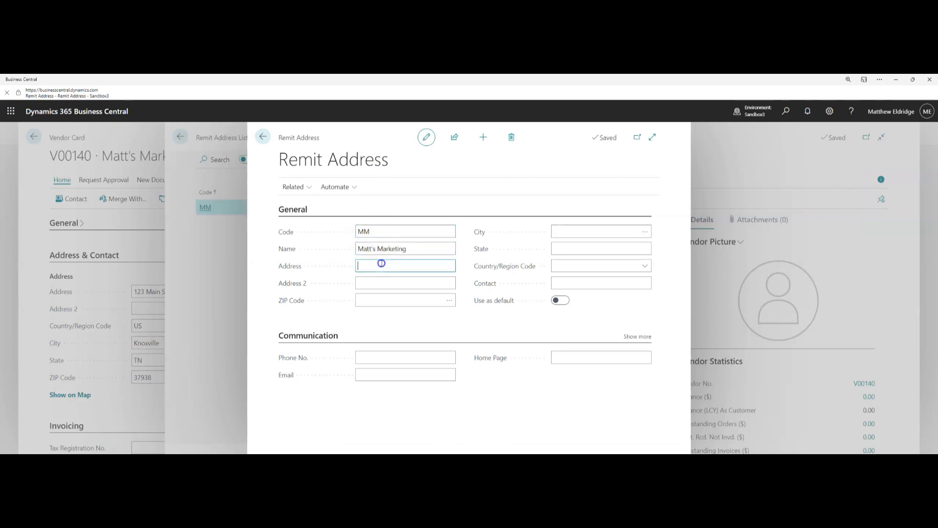
pyautogui.write('123 Remit St')
pyautogui.press('Tab')
pyautogui.press('Tab')
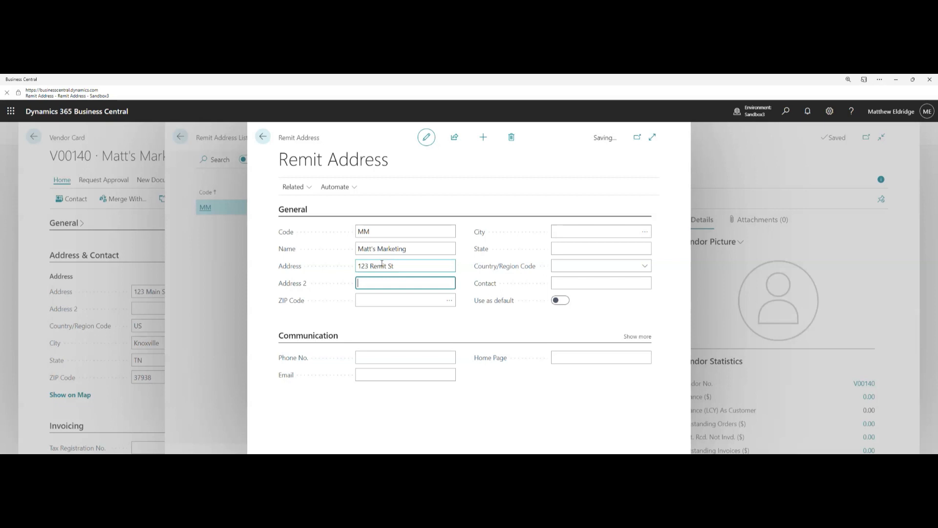
pyautogui.write('37938')
pyautogui.press('Tab')
pyautogui.write('Knoxville')
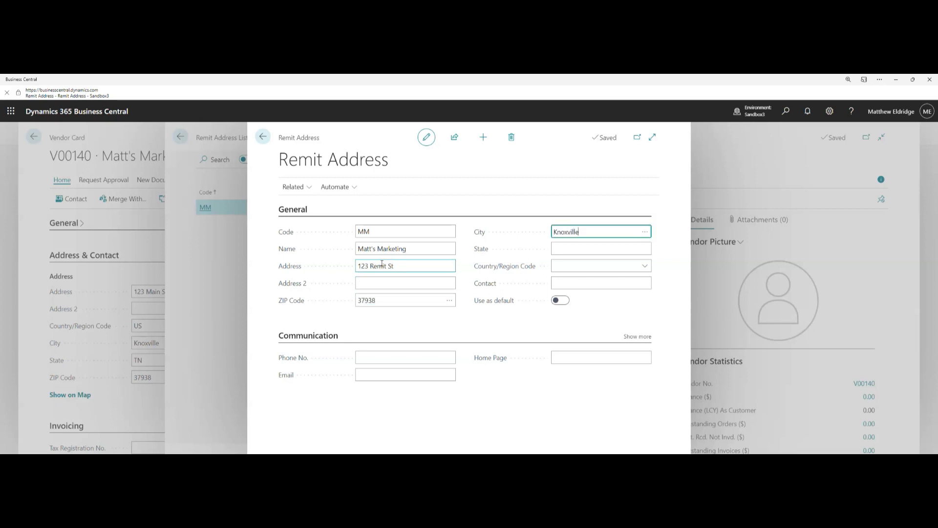
pyautogui.press('Tab')
pyautogui.write('TN')
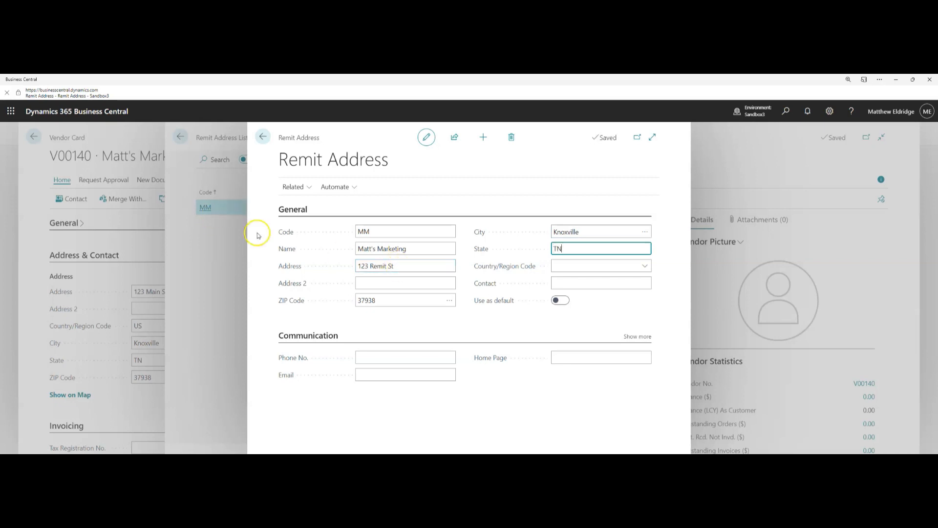
pyautogui.click(266, 137)
pyautogui.click(263, 138)
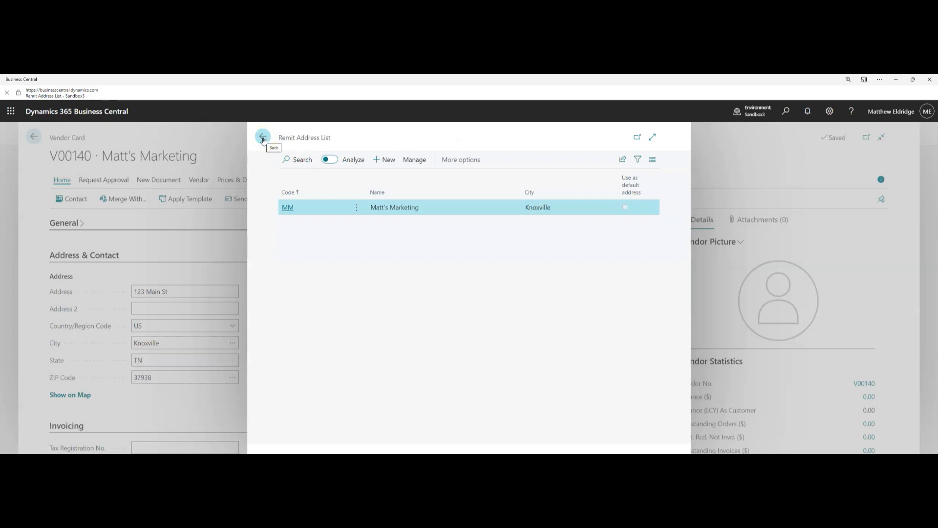
# Make the vendor tax liable with tax area code ATLANTA, GA
pyautogui.click(263, 139)
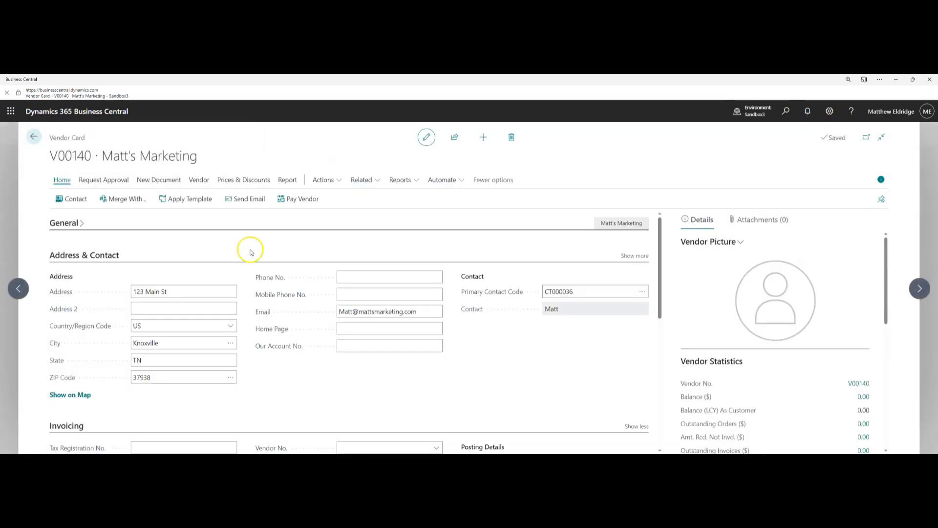
pyautogui.click(86, 257)
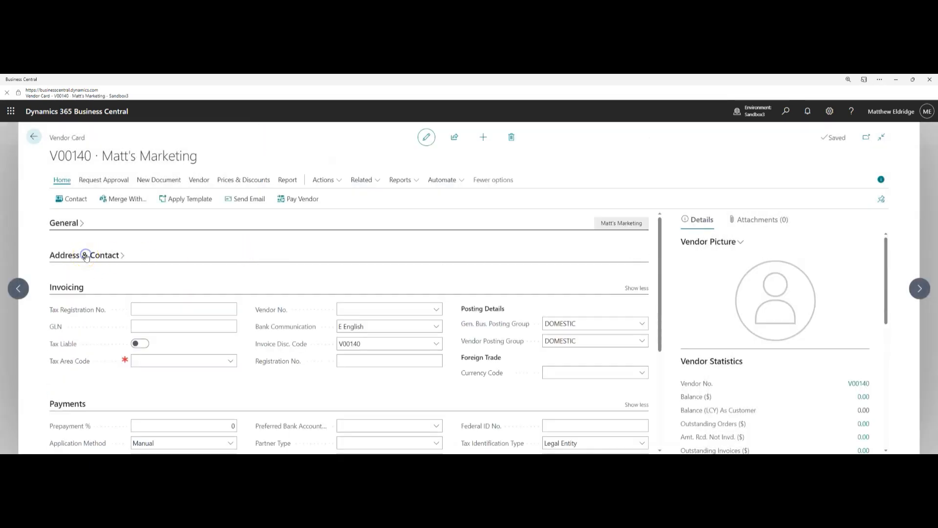
pyautogui.click(150, 302)
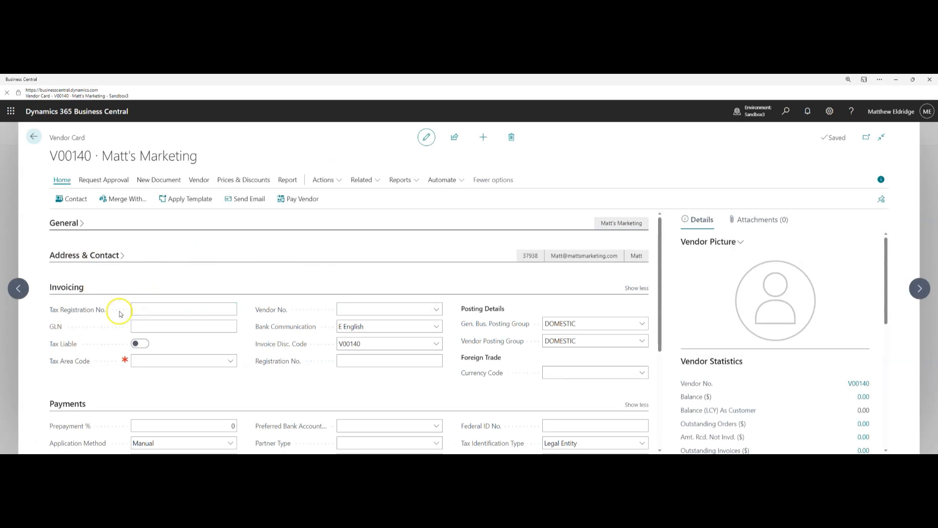
pyautogui.click(142, 344)
pyautogui.click(192, 360)
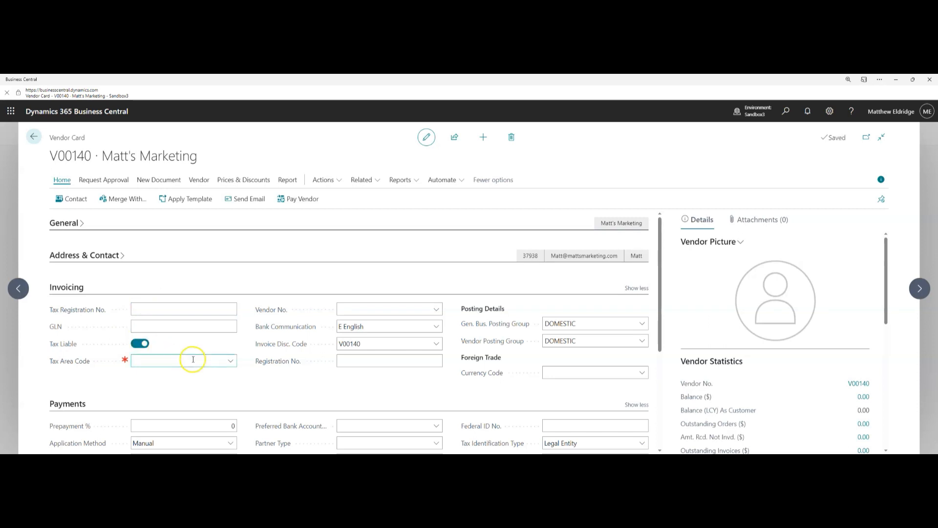
pyautogui.click(230, 362)
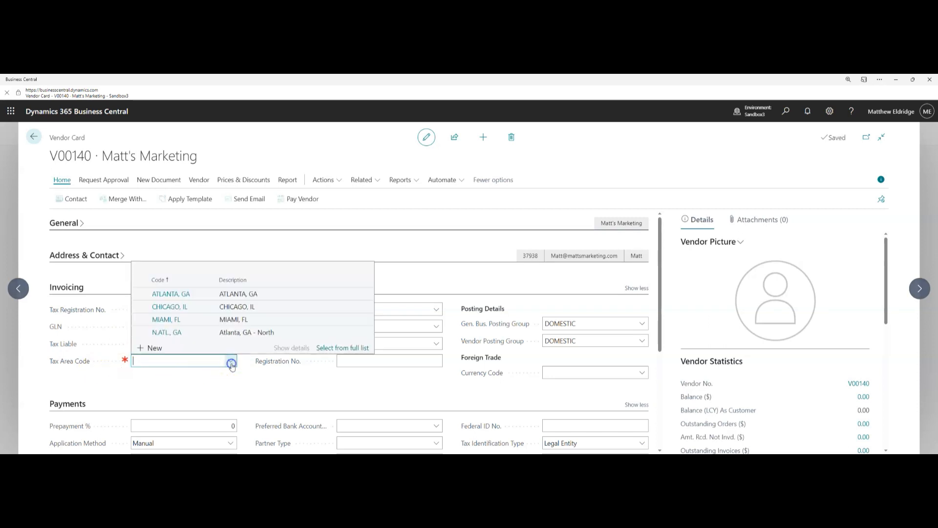
pyautogui.click(177, 294)
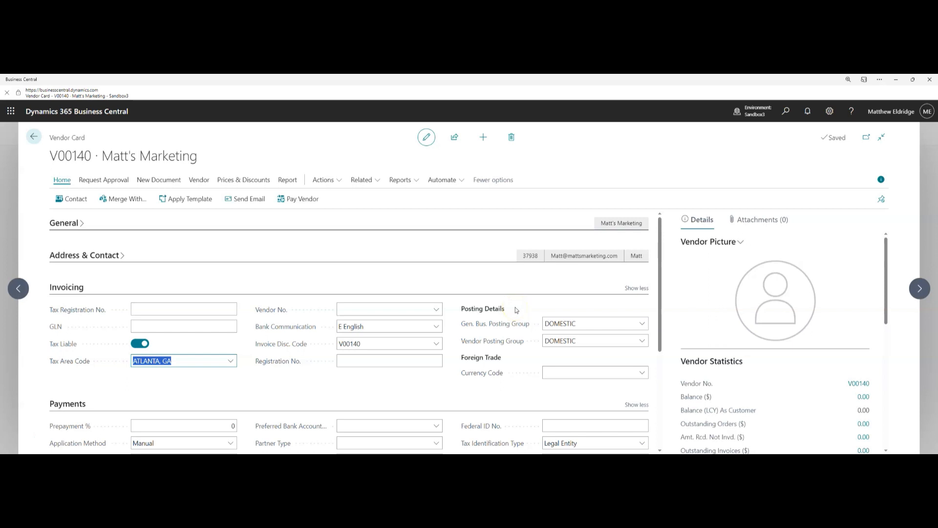
# Review the Gen. Bus. and Vendor Posting Group explanations, then collapse Invoicing
pyautogui.click(479, 327)
pyautogui.click(488, 342)
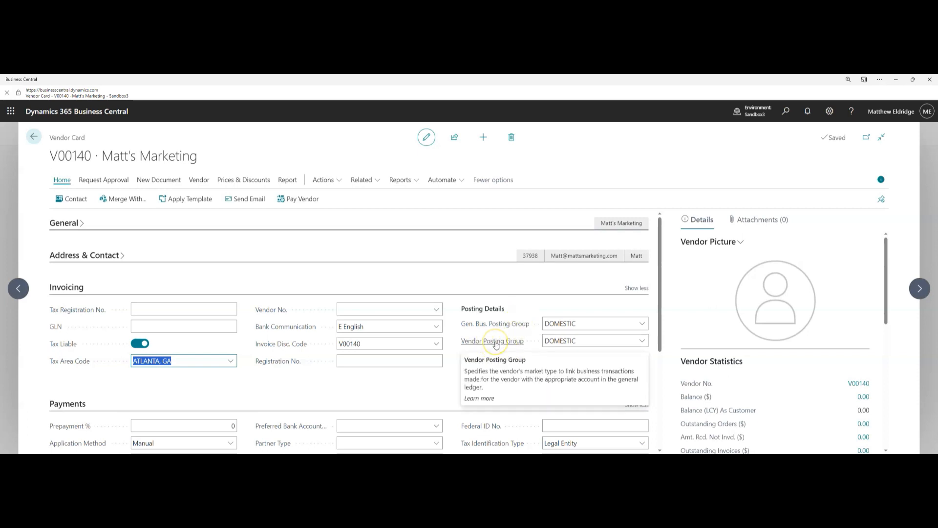
pyautogui.click(519, 345)
pyautogui.click(549, 342)
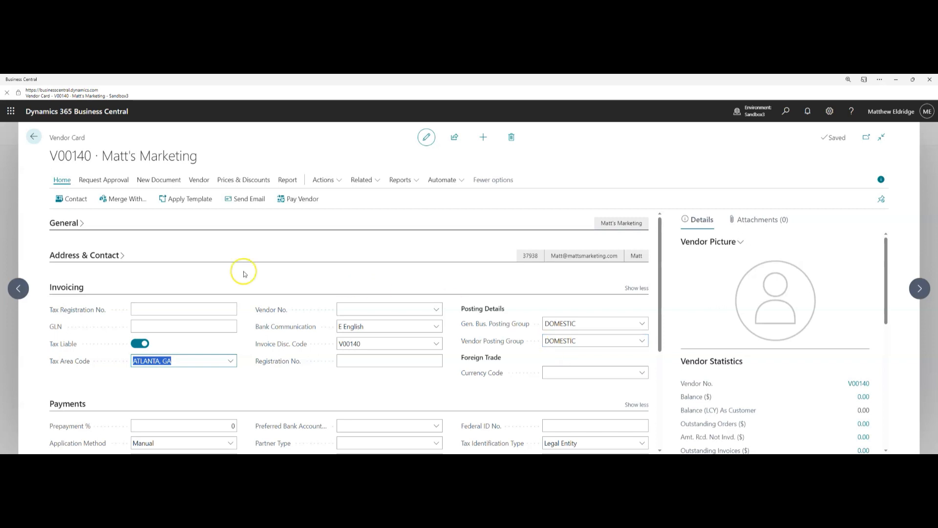
pyautogui.click(71, 288)
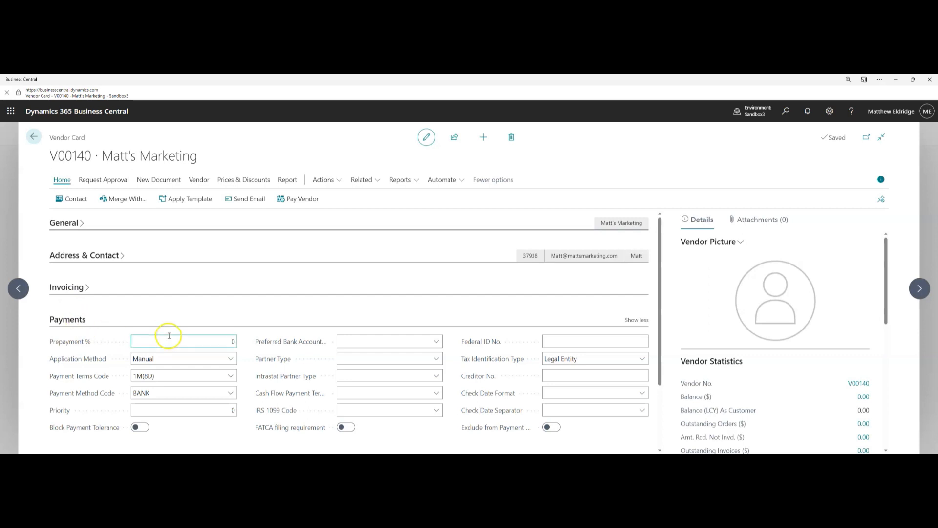
# Set Prepayment % to 20, payment terms 30 DAYS, payment method CHECK; collapse Payments
pyautogui.click(187, 340)
pyautogui.write('20')
pyautogui.click(225, 376)
pyautogui.click(229, 375)
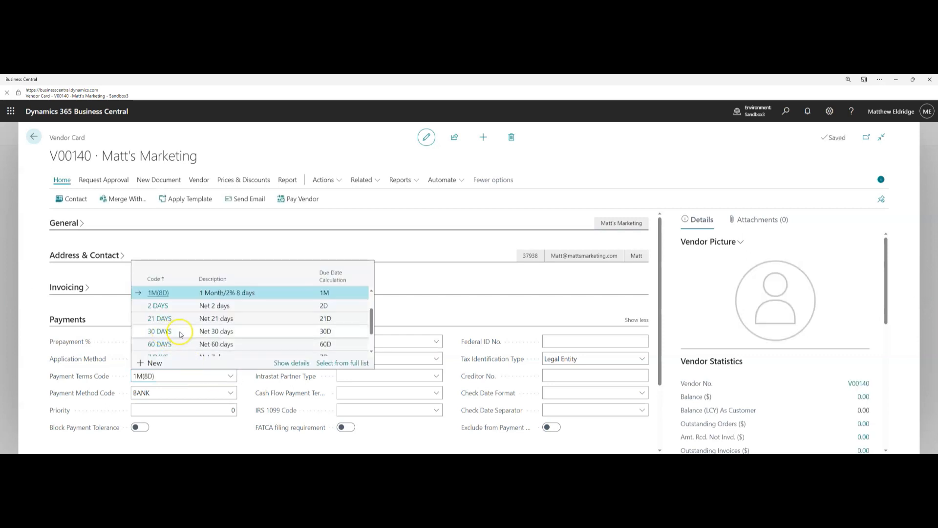
pyautogui.click(164, 334)
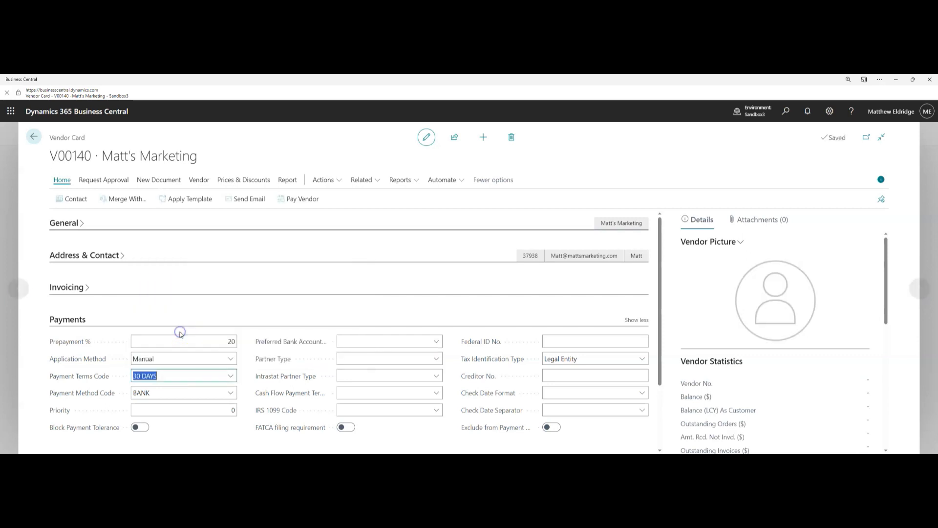
pyautogui.click(176, 395)
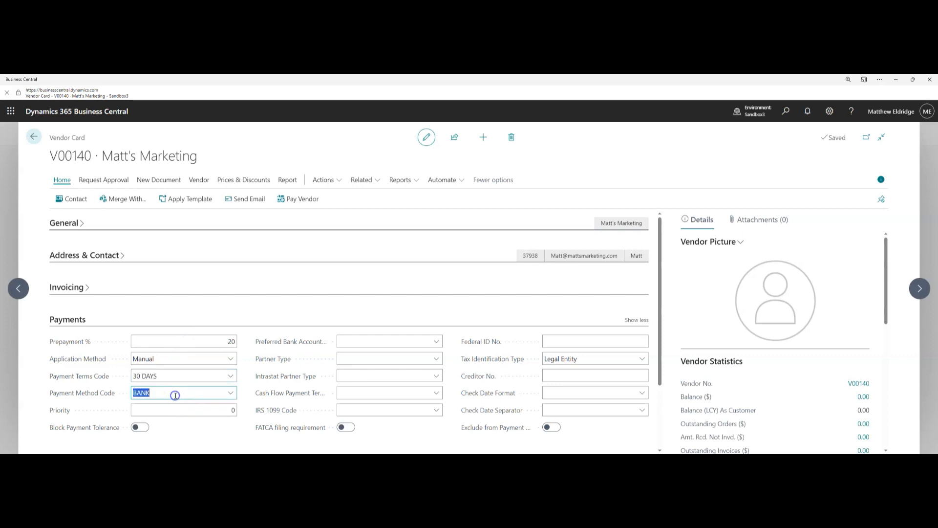
pyautogui.click(227, 394)
pyautogui.scroll(-1, 188, 360)
pyautogui.click(164, 364)
pyautogui.click(68, 320)
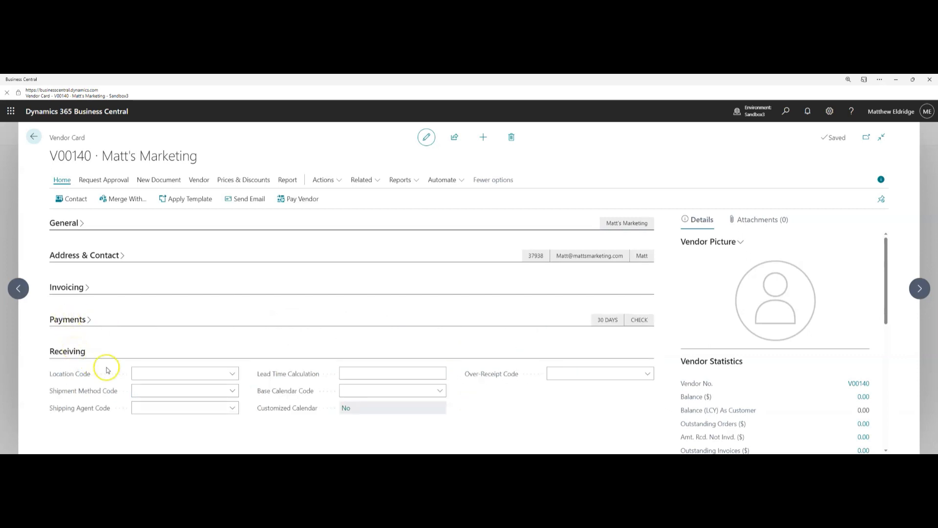
# Look over the shipment method options, collapse Receiving, and go back to Vendors
pyautogui.click(233, 391)
pyautogui.click(233, 392)
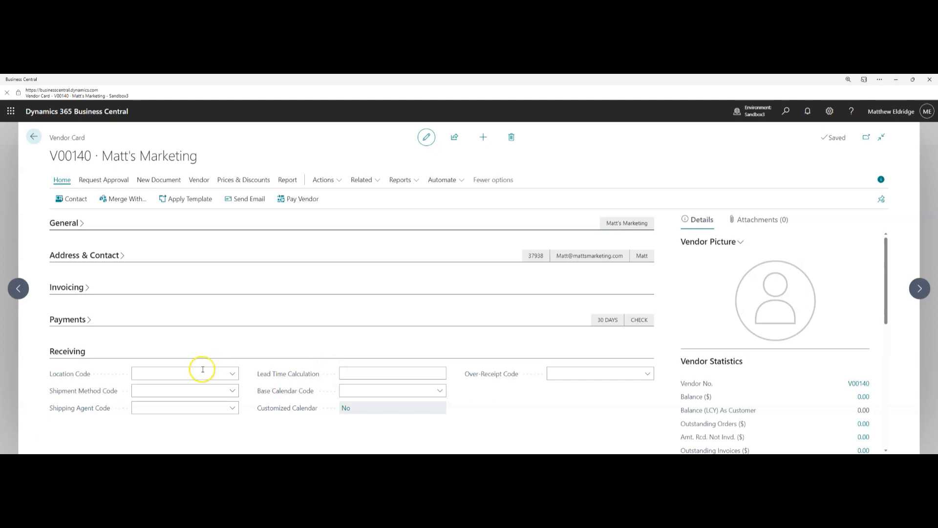
pyautogui.click(69, 352)
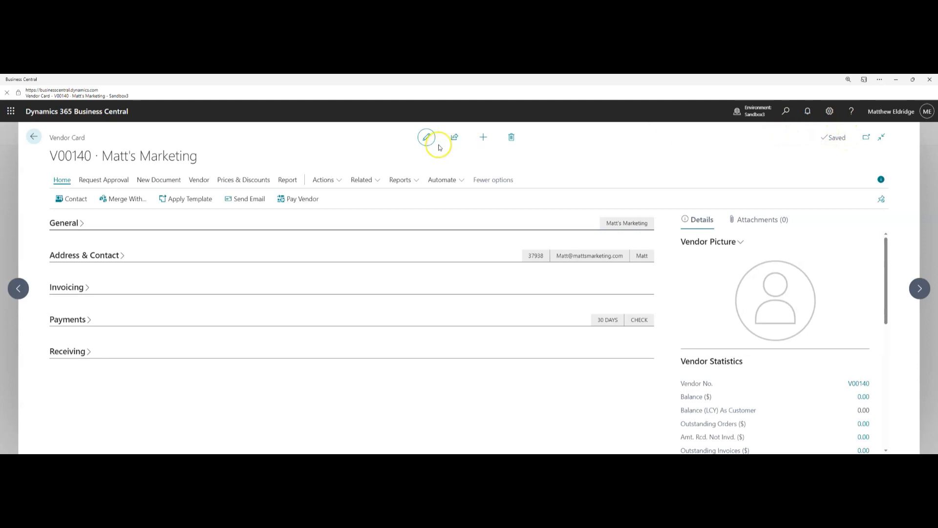
pyautogui.click(33, 136)
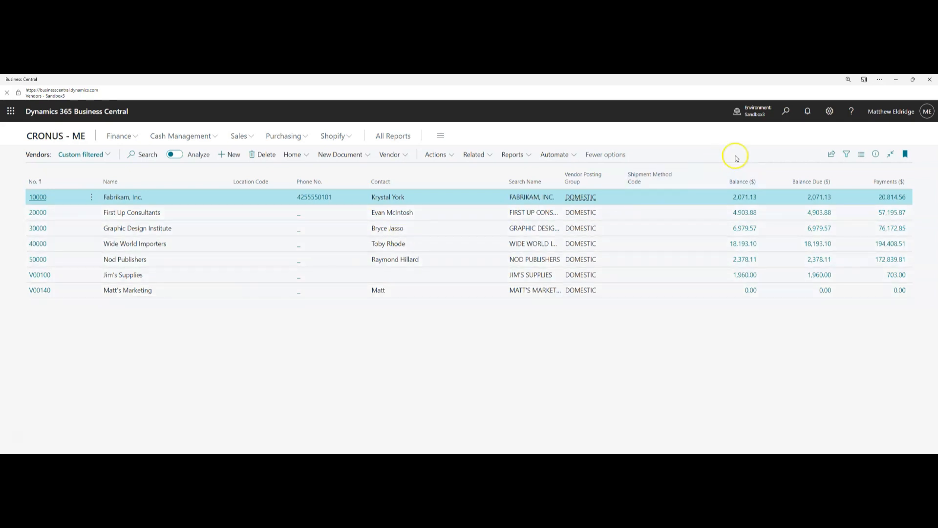
# Personalize the Vendors page to add the ZIP Code field, dragged after Contact
pyautogui.click(829, 111)
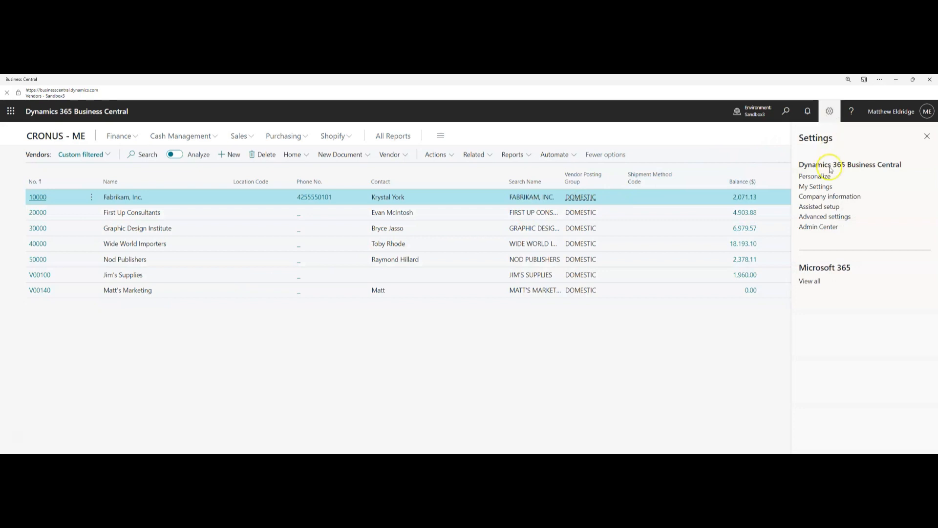
pyautogui.click(829, 175)
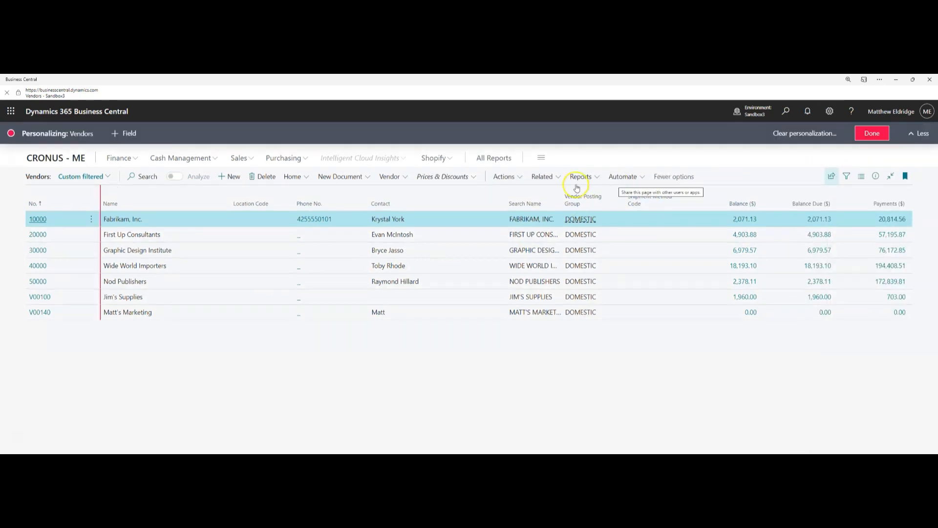
pyautogui.click(117, 135)
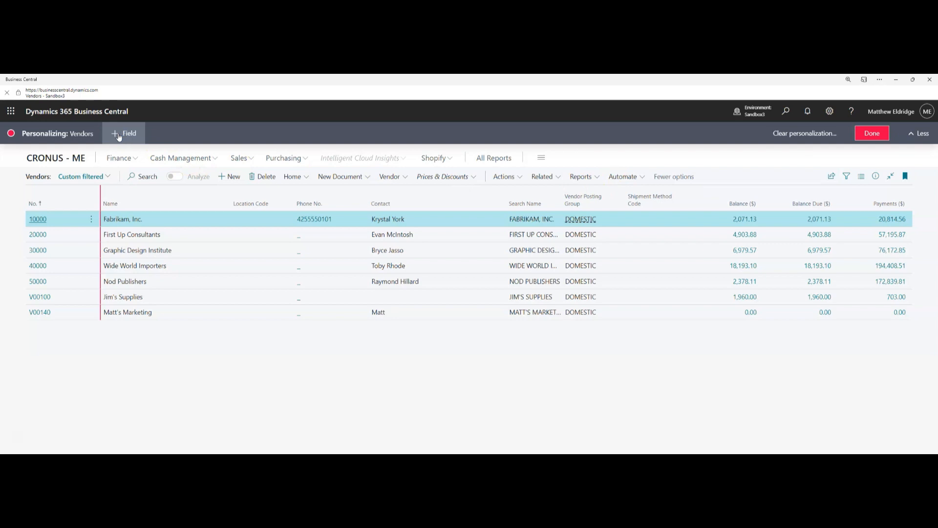
pyautogui.click(119, 136)
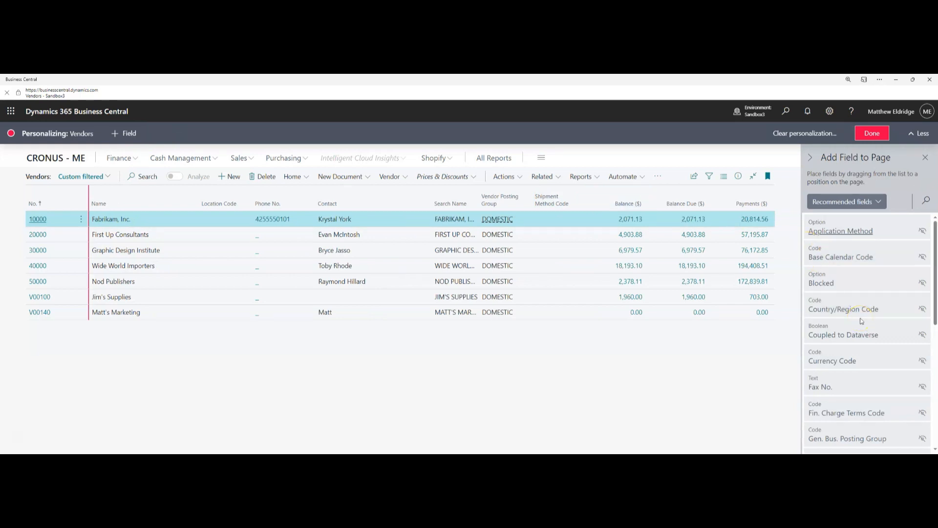
pyautogui.scroll(-1, 863, 353)
pyautogui.scroll(-5, 863, 353)
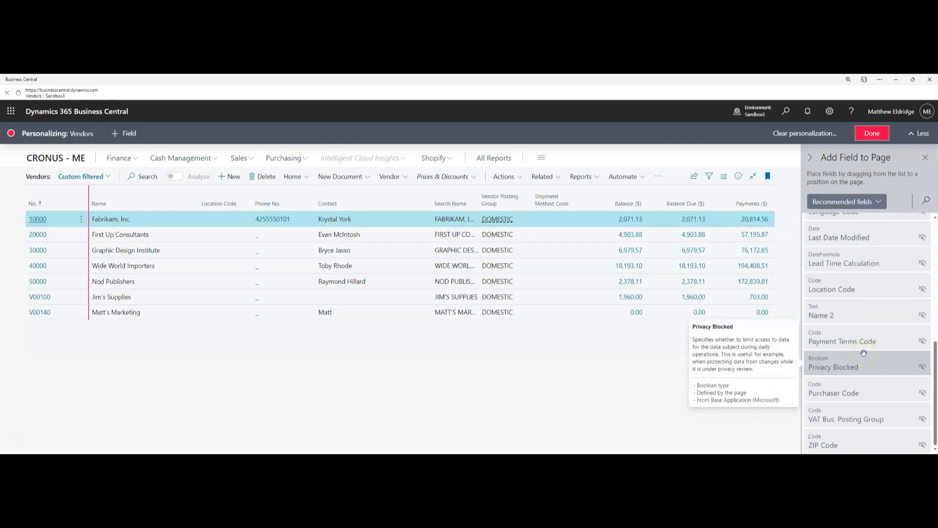
pyautogui.click(855, 437)
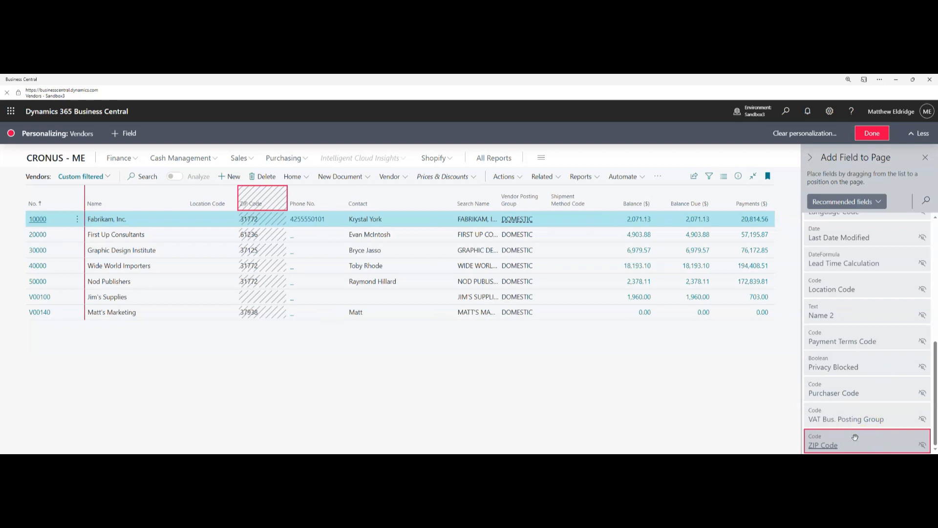
pyautogui.click(250, 189)
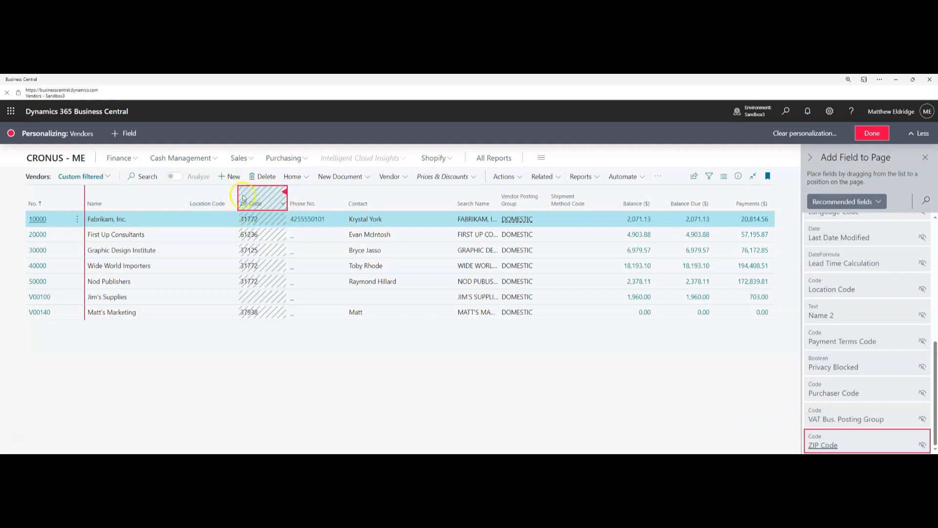
pyautogui.moveTo(251, 193); pyautogui.dragTo(453, 196)
pyautogui.click(430, 196)
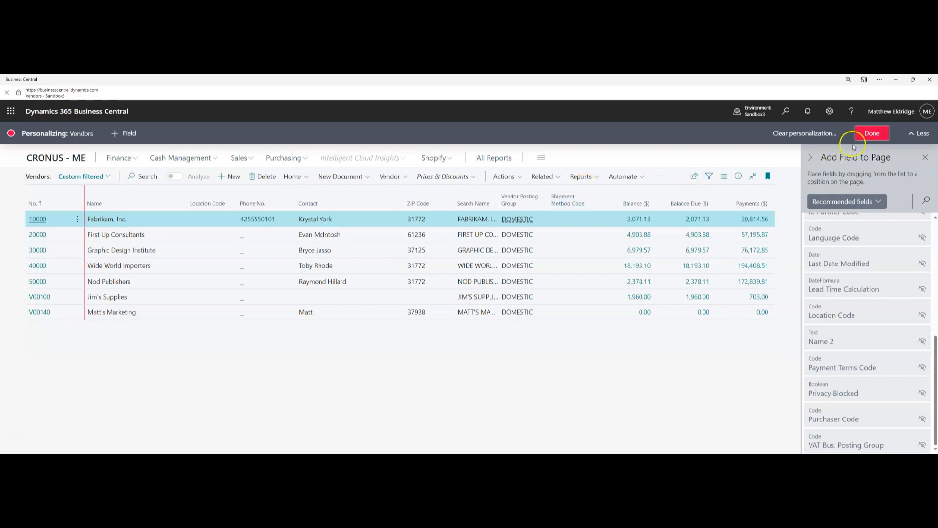
pyautogui.click(868, 135)
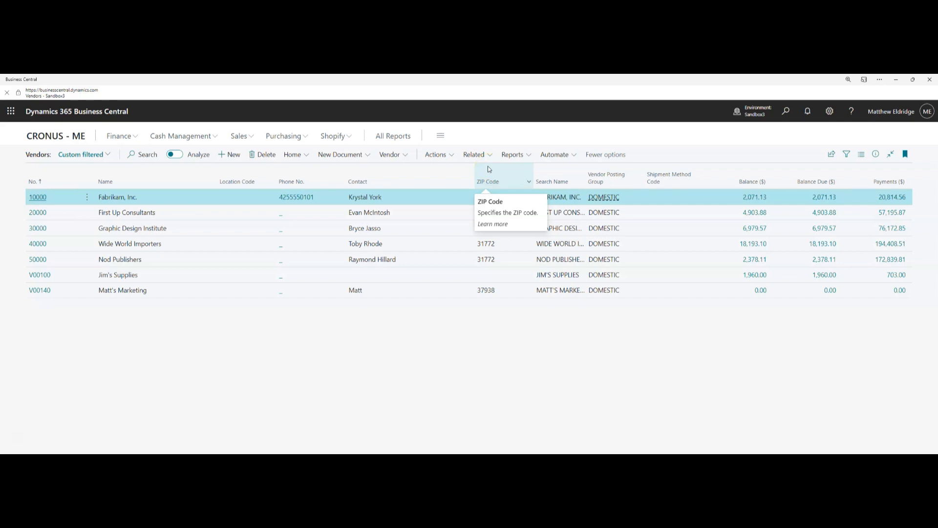
# Filter the Vendors list on Balance ($) with the value >0
pyautogui.click(846, 156)
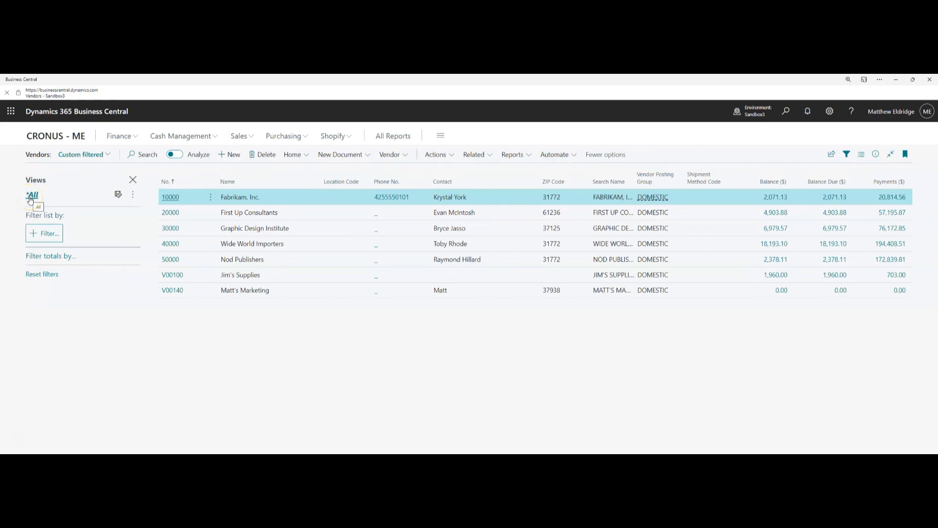
pyautogui.click(43, 230)
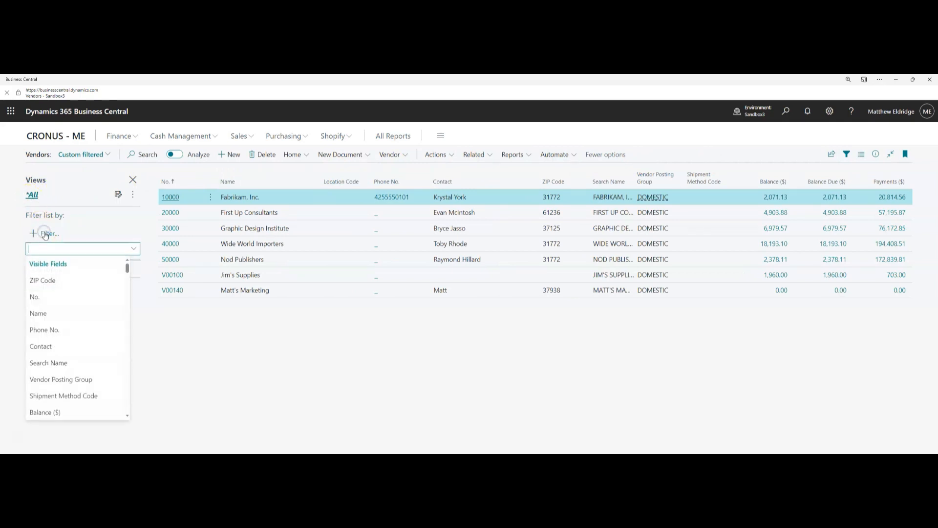
pyautogui.click(68, 412)
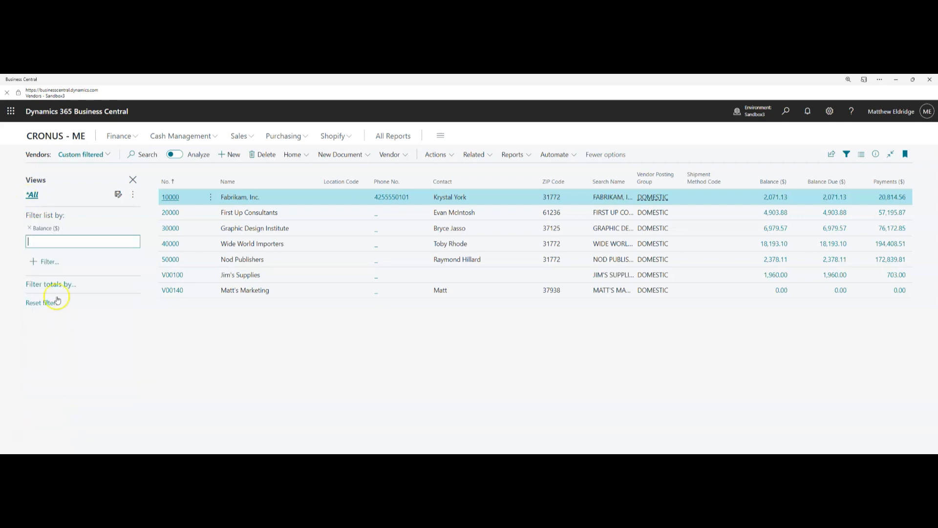
pyautogui.write('>0')
pyautogui.press('Return')
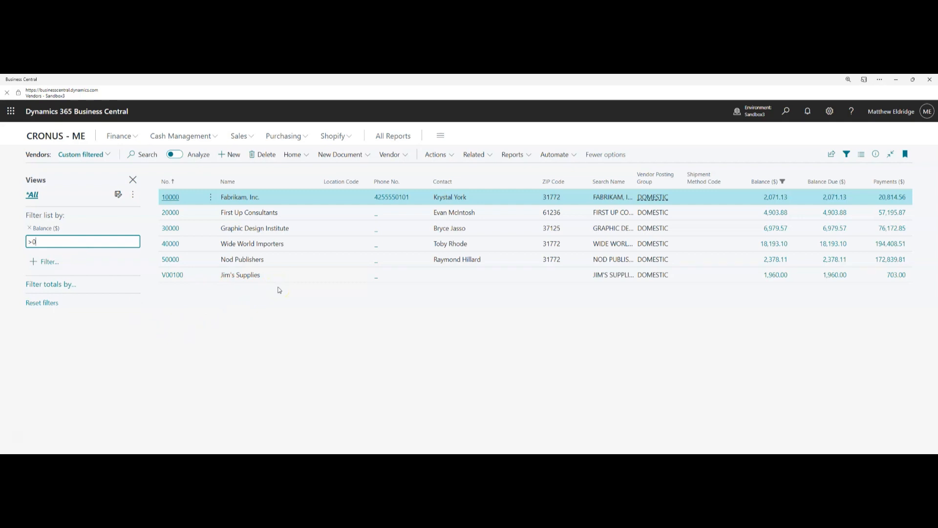
# Save the filtered list as the 'Vendors with a Balance' view, then return to All
pyautogui.click(119, 195)
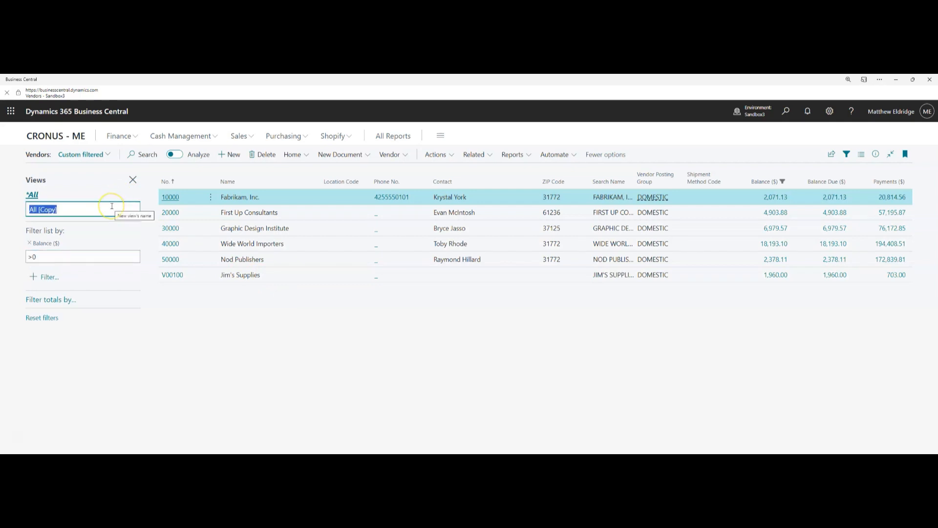
pyautogui.write('Vendors with')
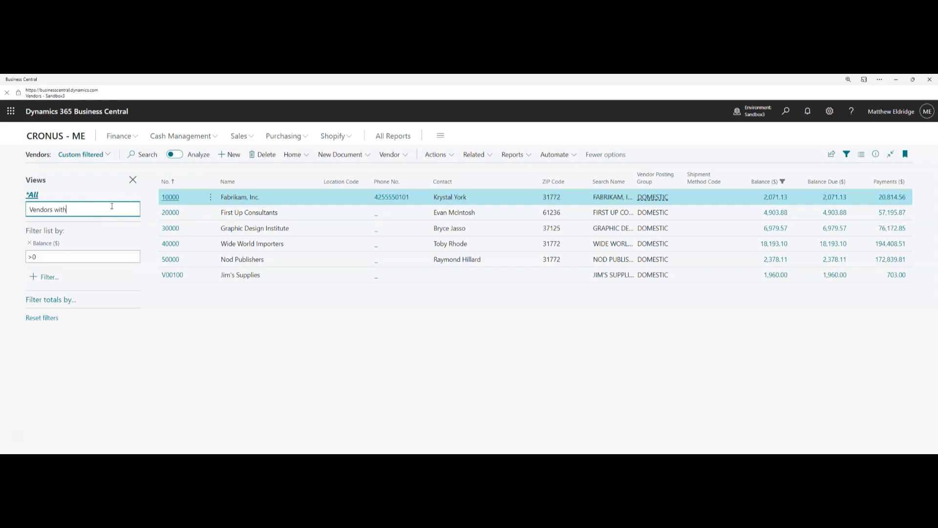
pyautogui.write(' a Balance')
pyautogui.press('Return')
pyautogui.click(35, 196)
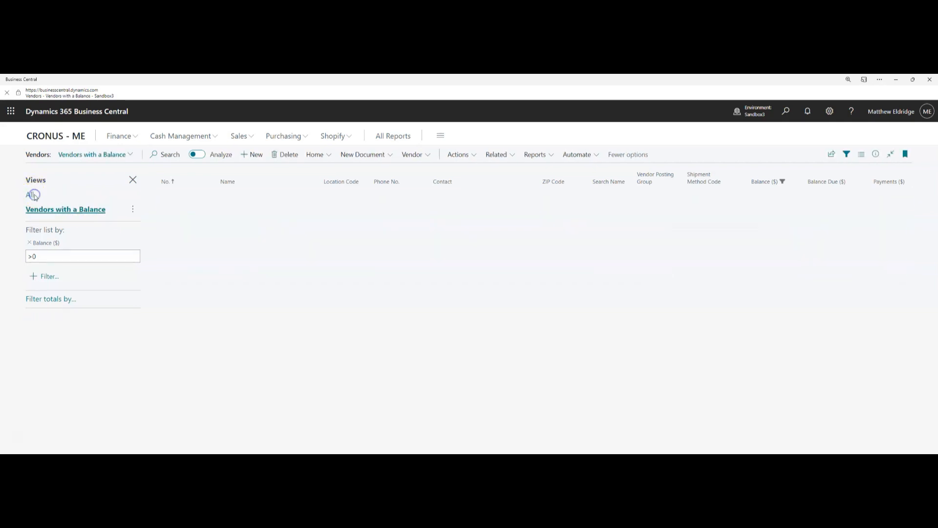
pyautogui.click(32, 197)
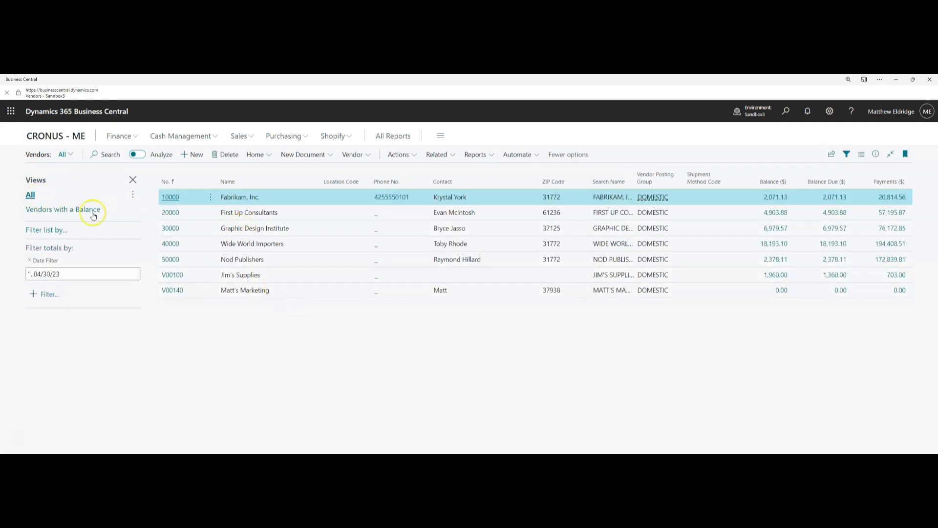
# Check the 'Vendors with a Balance' view, go back to All, and close the Views pane
pyautogui.click(59, 210)
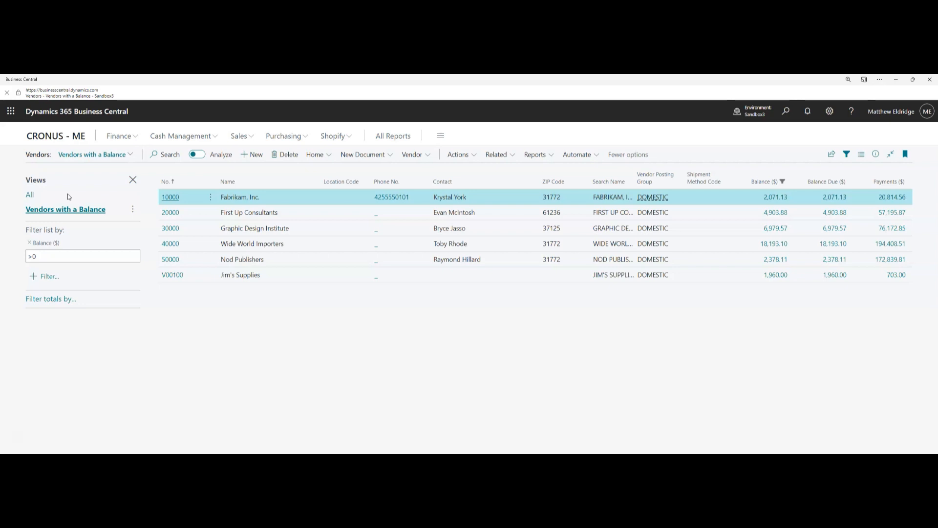
pyautogui.click(54, 211)
pyautogui.click(204, 300)
pyautogui.click(32, 195)
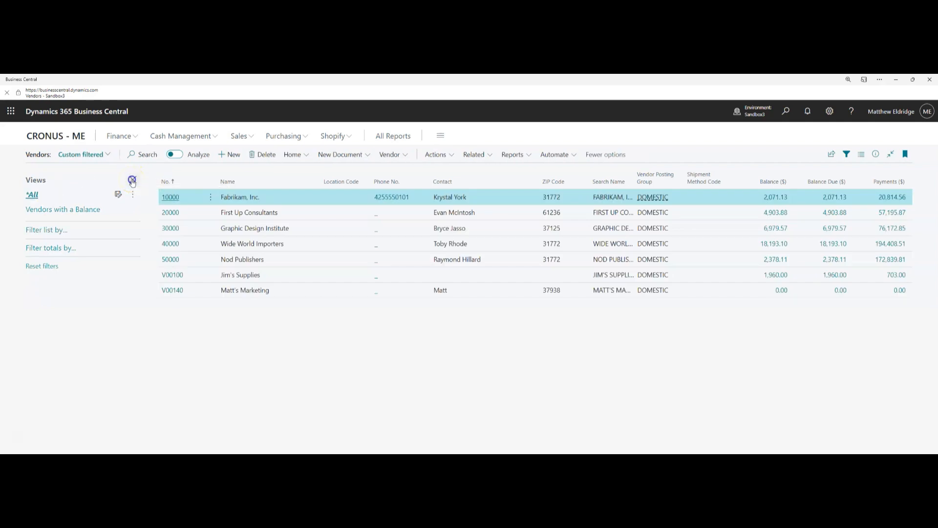
pyautogui.click(133, 182)
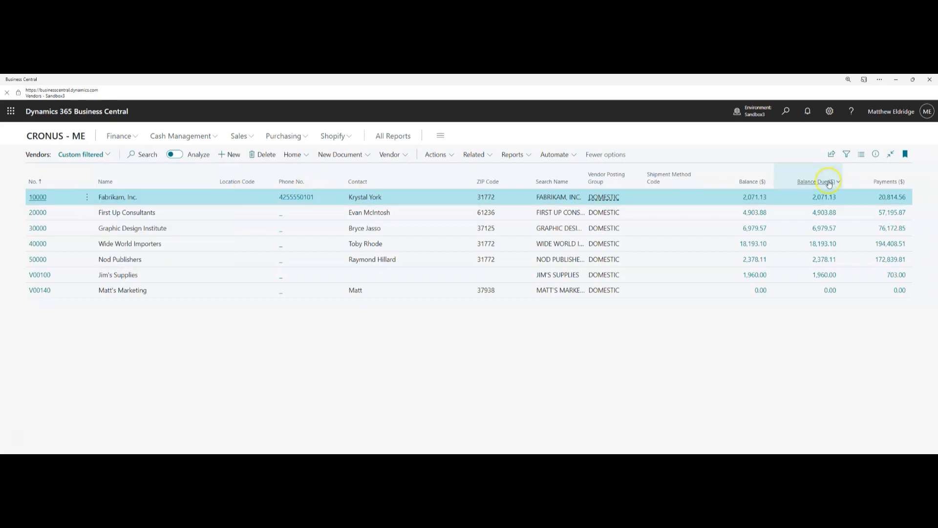
# Select Jim's Supplies and show its vendor statistics in the Details FactBox
pyautogui.click(236, 275)
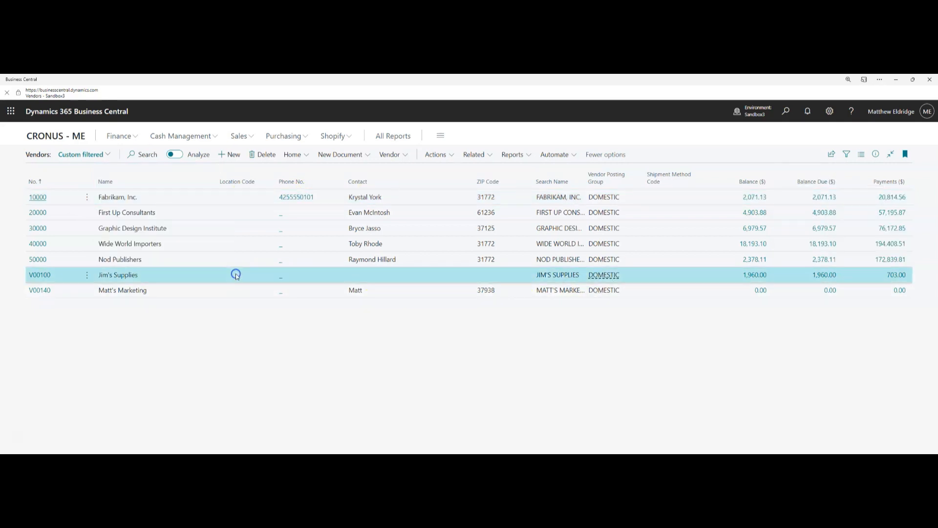
pyautogui.click(874, 154)
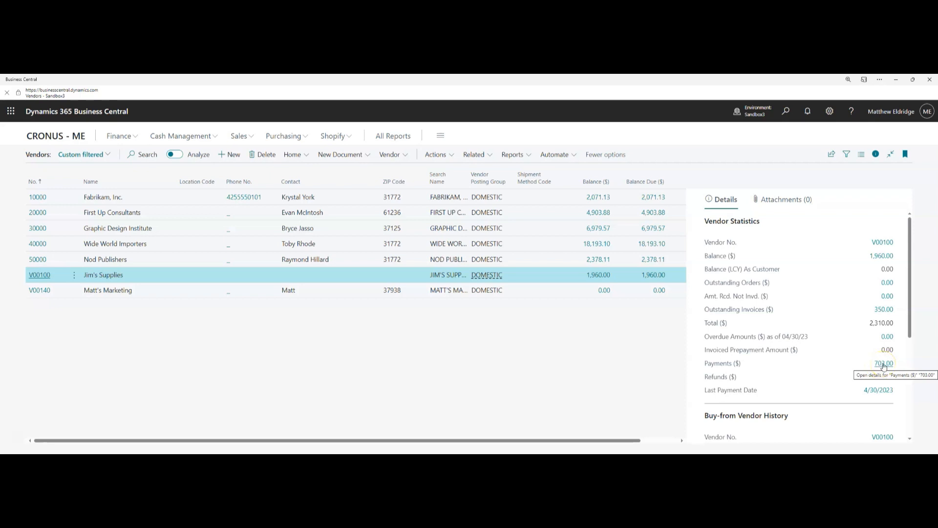
pyautogui.click(881, 256)
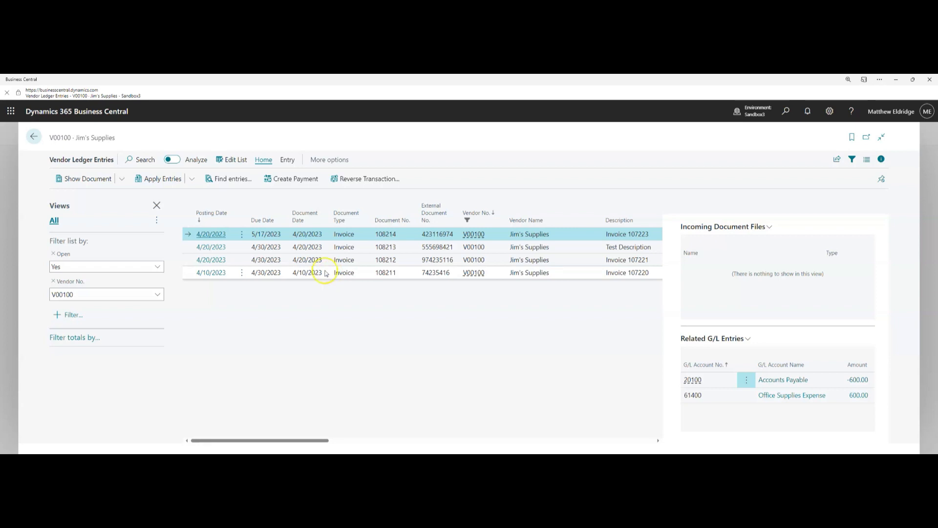
pyautogui.click(34, 136)
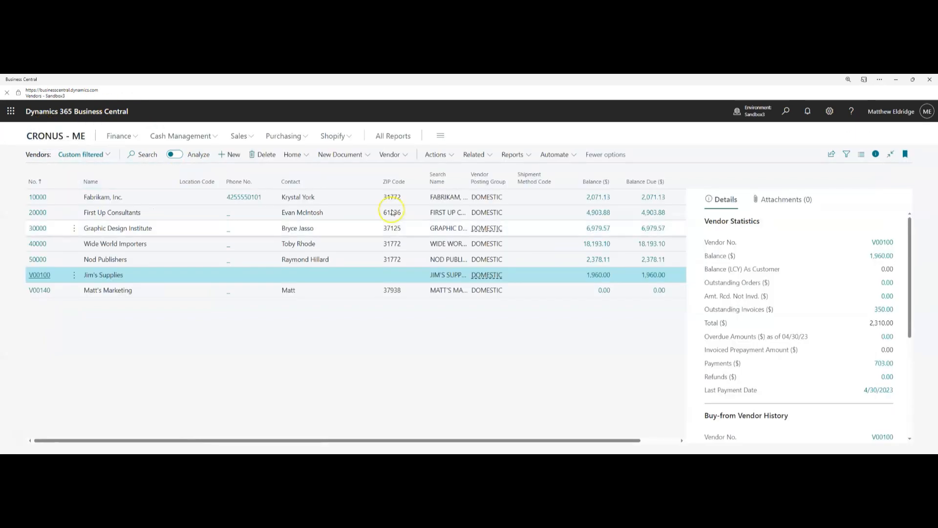
pyautogui.scroll(-4, 825, 306)
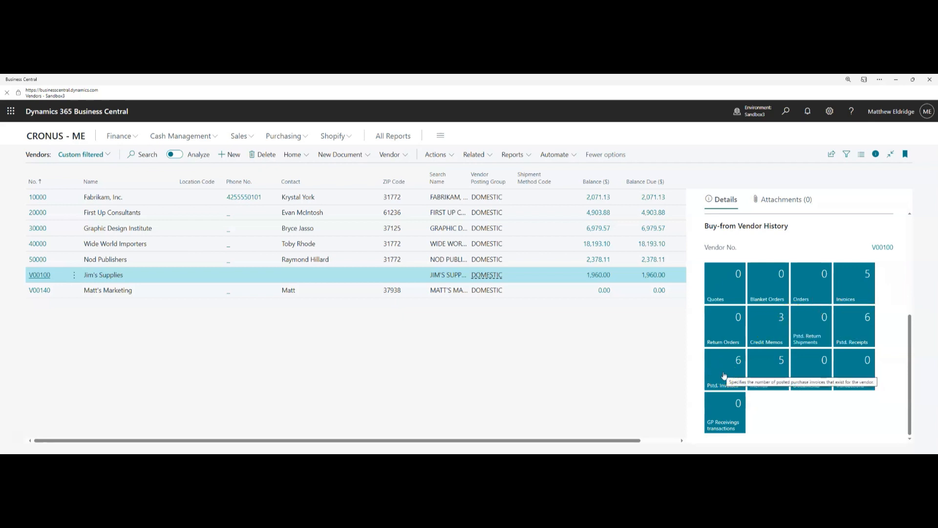
pyautogui.click(762, 329)
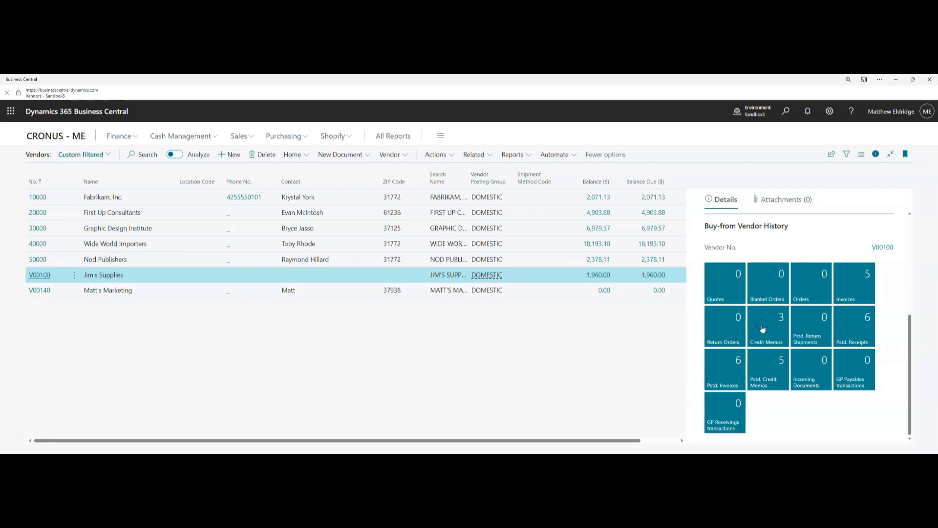
pyautogui.click(205, 239)
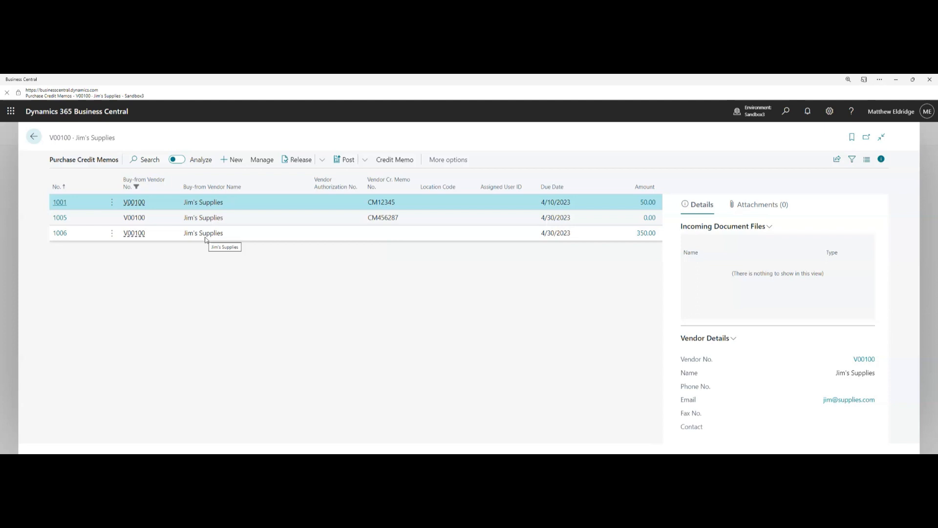
pyautogui.click(34, 136)
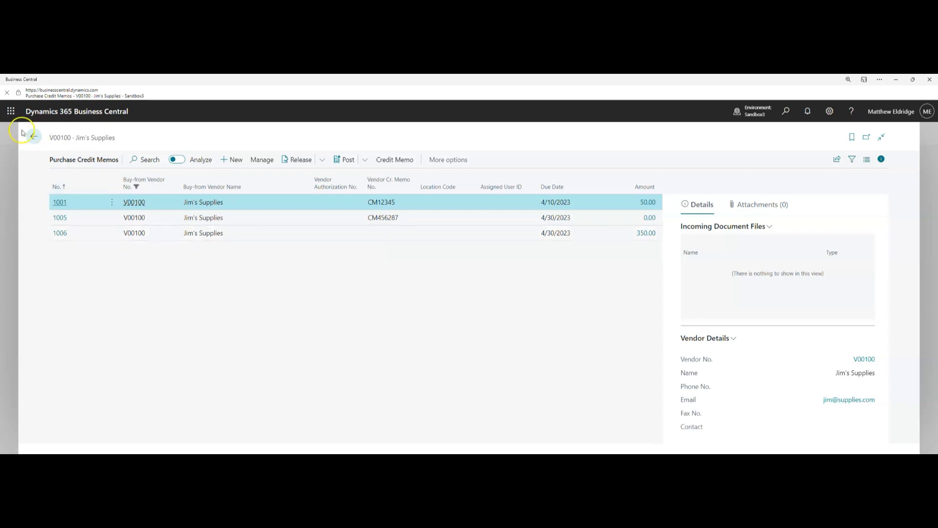
# Review the FactBox Attachments and Details tabs, close the details pane, and bring up Share options
pyautogui.click(774, 200)
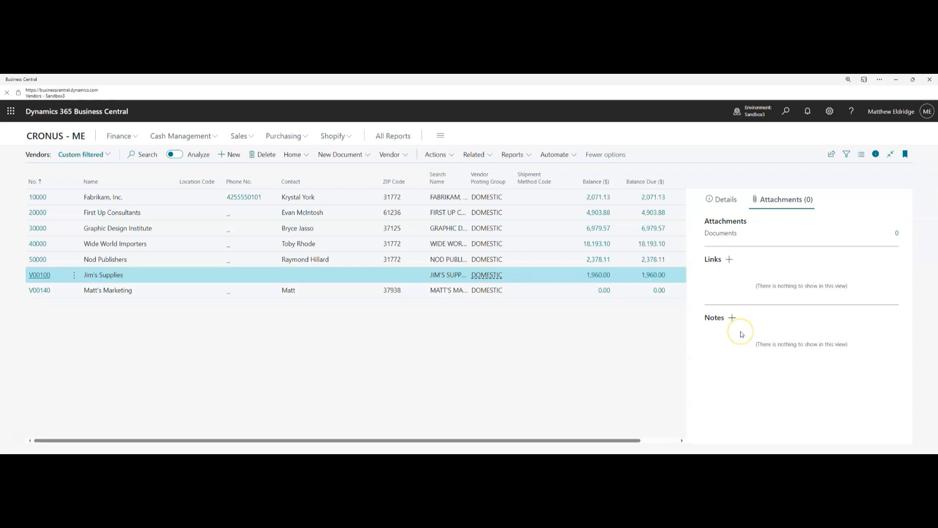
pyautogui.click(723, 198)
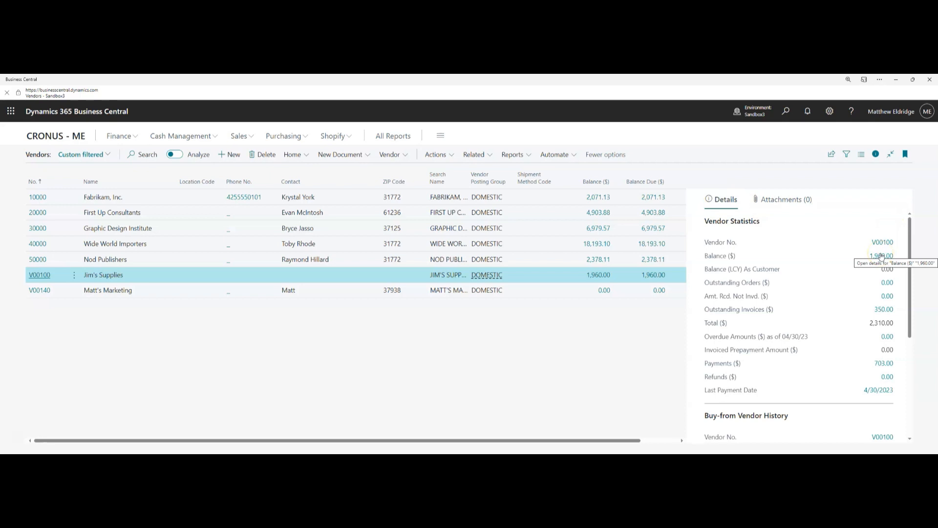
pyautogui.click(876, 153)
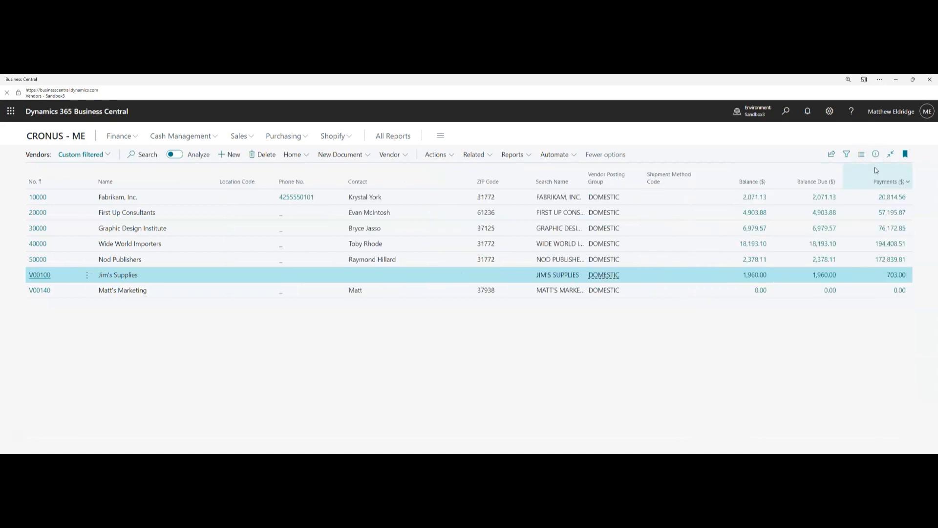
pyautogui.click(832, 155)
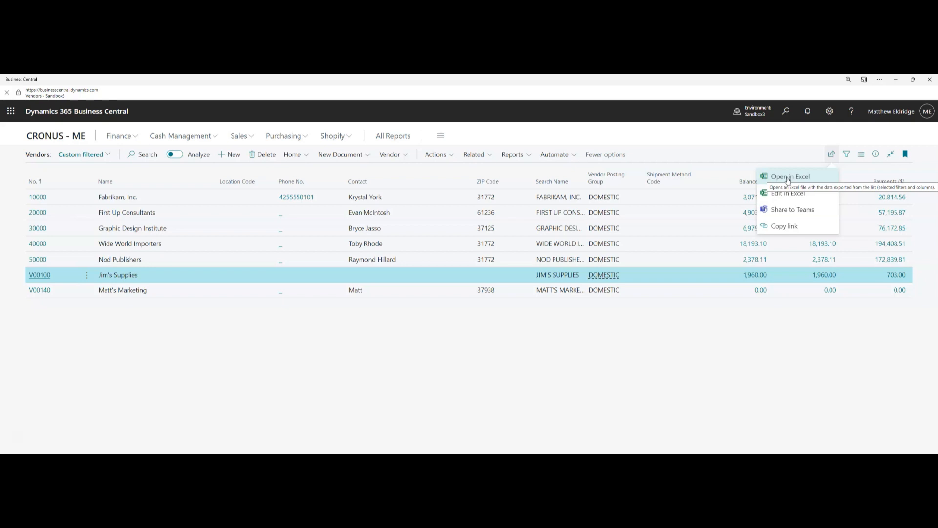
# Send the vendor list to Excel with Edit in Excel, replacing the existing Vendor Card.xlsx
pyautogui.click(785, 177)
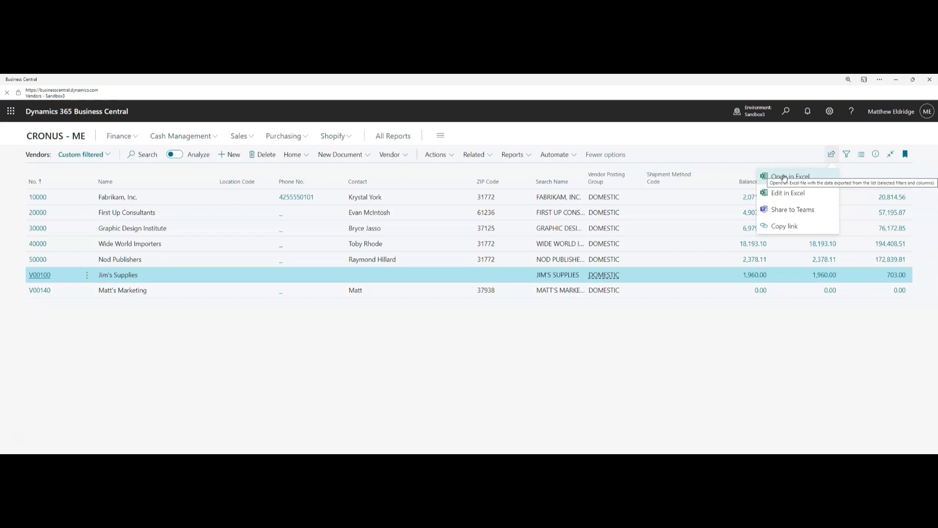
pyautogui.click(785, 193)
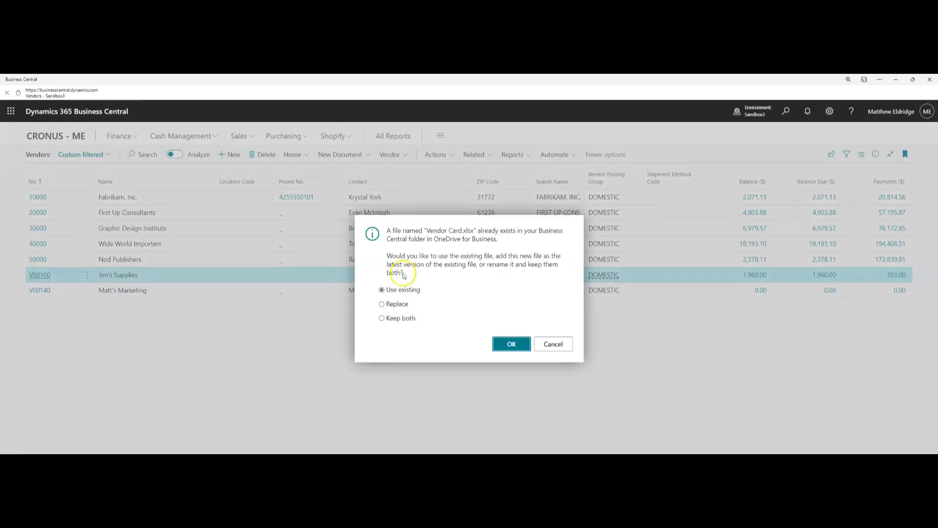
pyautogui.click(384, 304)
pyautogui.click(523, 345)
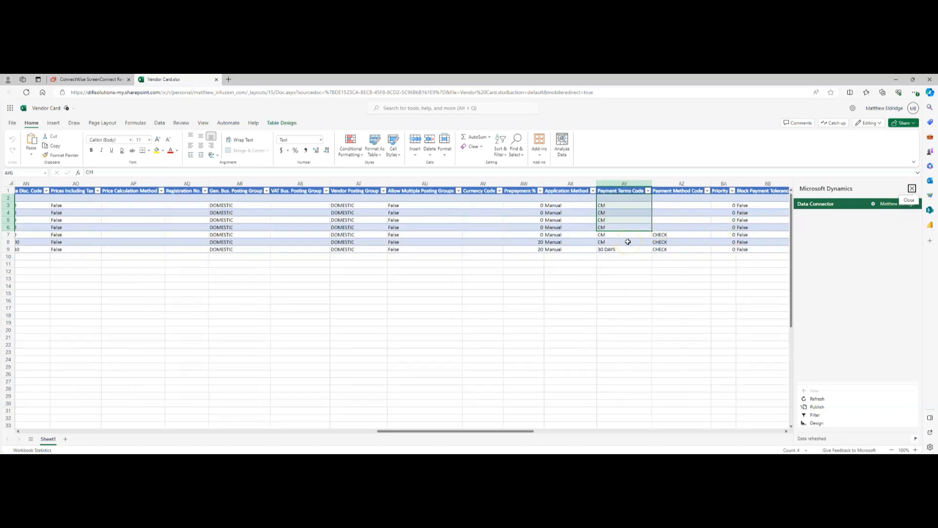
# Fill CHECK into Payment Method Code cells AZ3–AZ7, then select AY9 and AY6:AY8 for the 30 DAYS terms
pyautogui.click(669, 227)
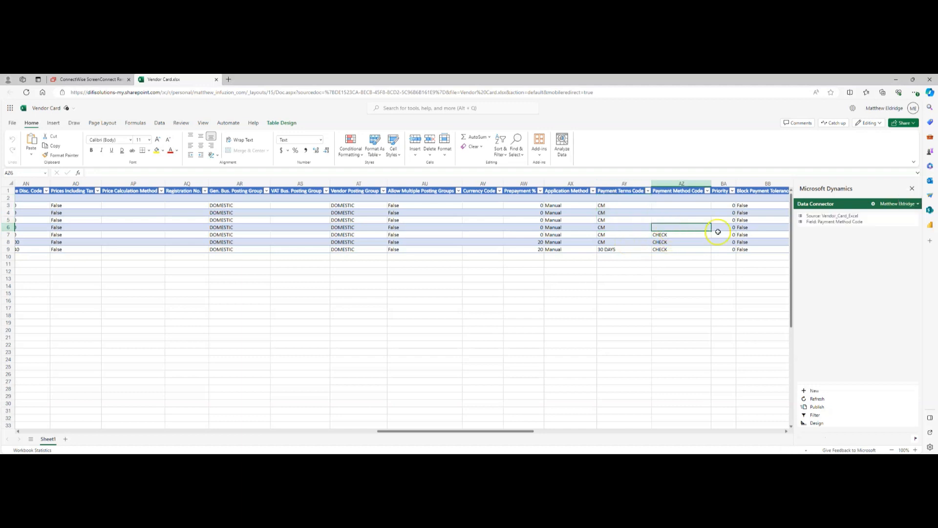
pyautogui.click(697, 235)
pyautogui.moveTo(711, 237); pyautogui.dragTo(709, 209)
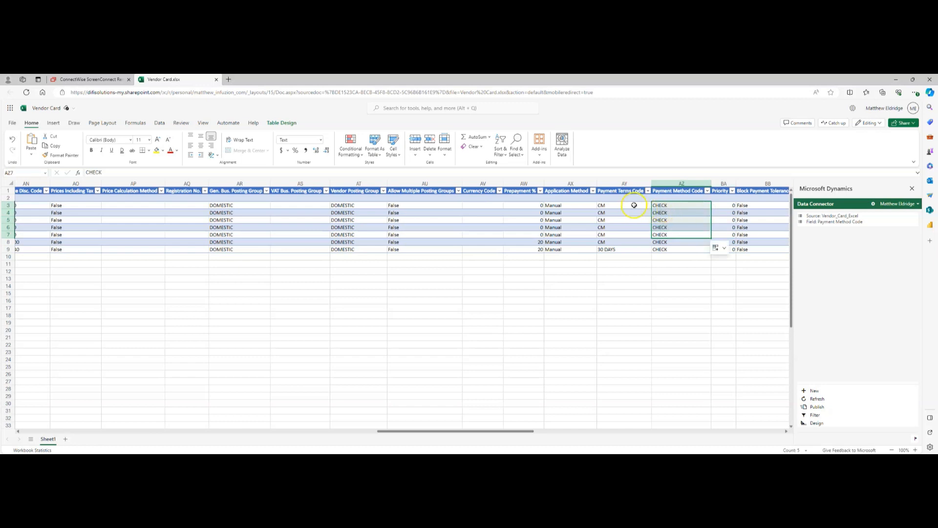
pyautogui.click(614, 249)
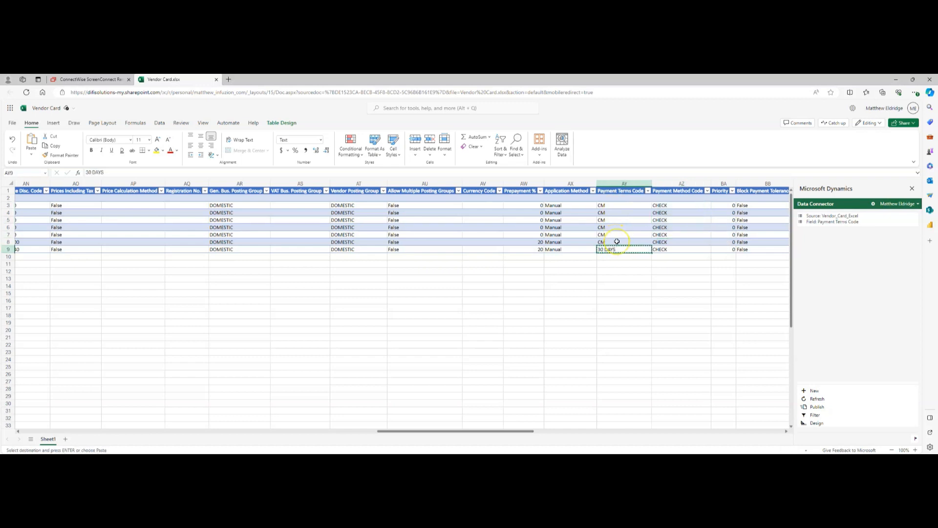
pyautogui.moveTo(614, 227); pyautogui.dragTo(613, 239)
# Paste 30 DAYS over AY6:AY8, publish the Vendor Card edits, and return to Business Central
pyautogui.write('30 DAYS 30 DAYS 30 DAYS')
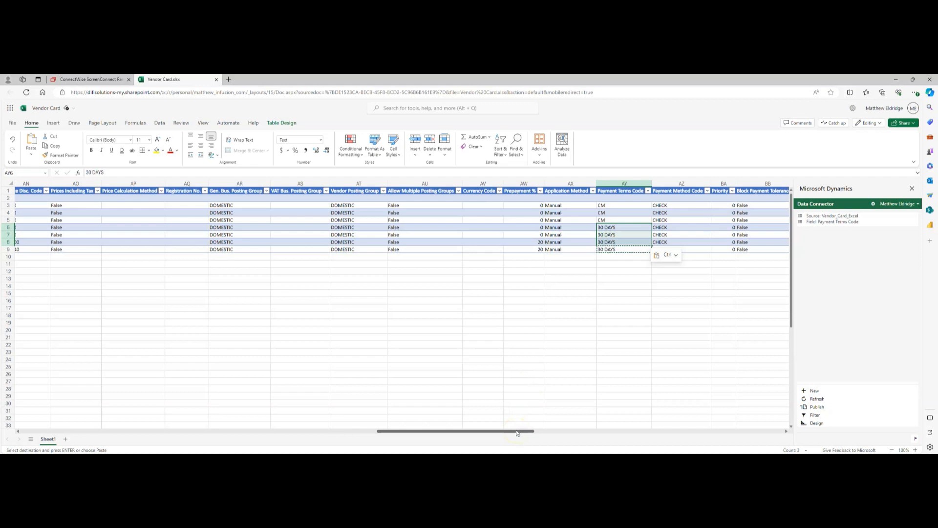
pyautogui.moveTo(517, 433); pyautogui.dragTo(146, 436)
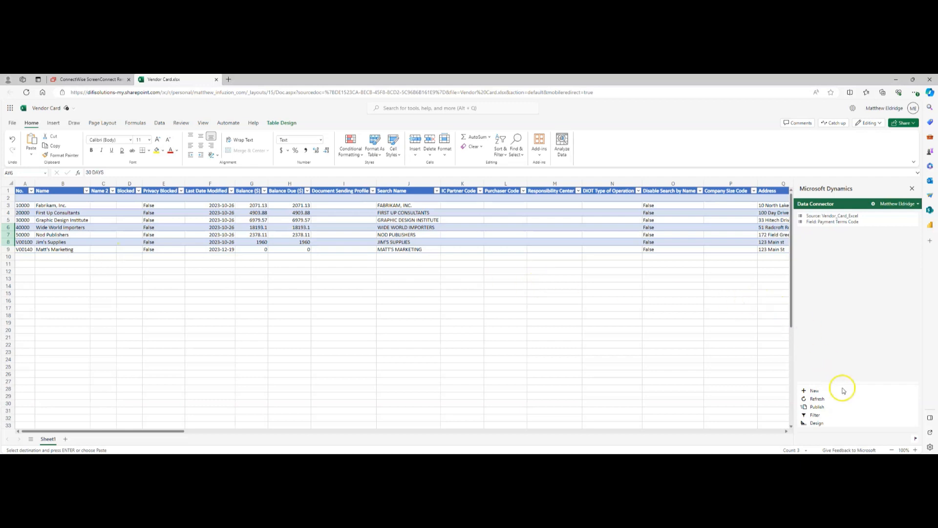
pyautogui.click(814, 407)
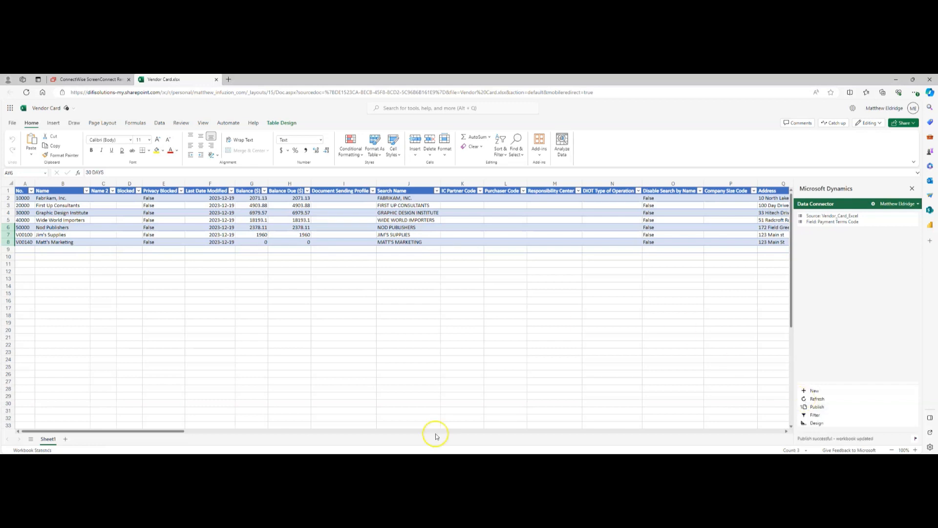
pyautogui.click(431, 460)
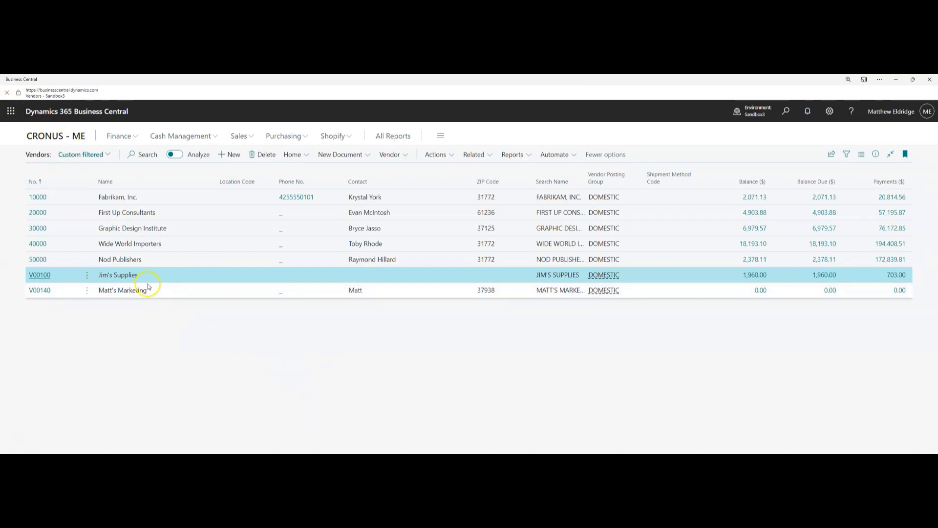
# Confirm vendor V00100's Payments show 30 DAYS terms and CHECK method, then go back to Vendors
pyautogui.click(40, 275)
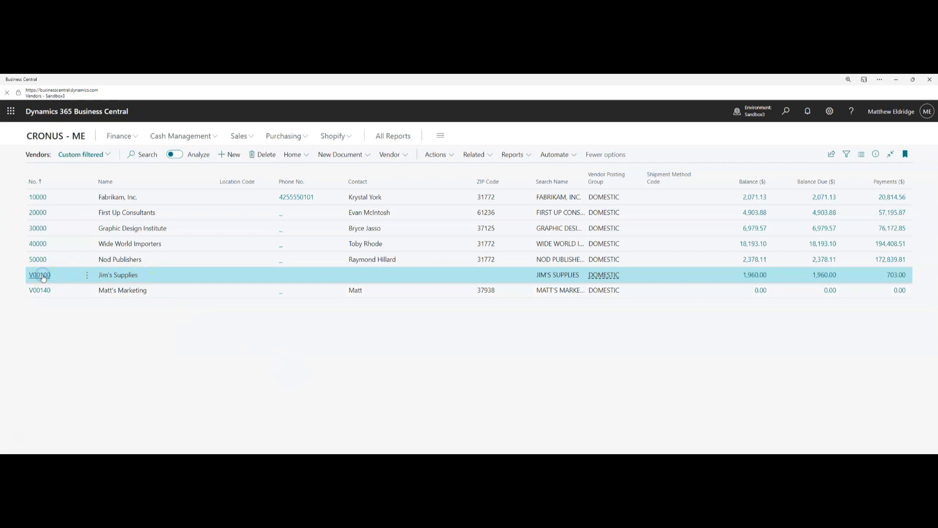
pyautogui.click(73, 319)
pyautogui.scroll(-1, 158, 315)
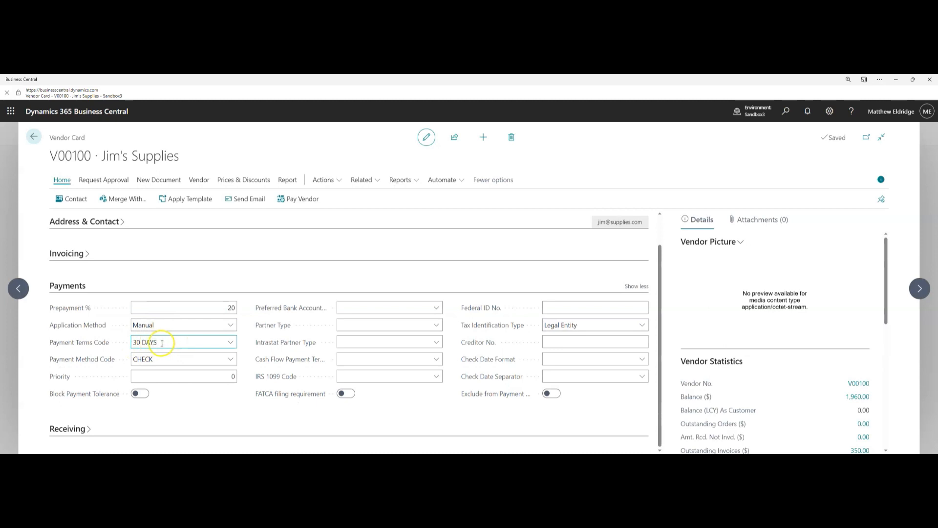
pyautogui.click(140, 342)
pyautogui.click(34, 137)
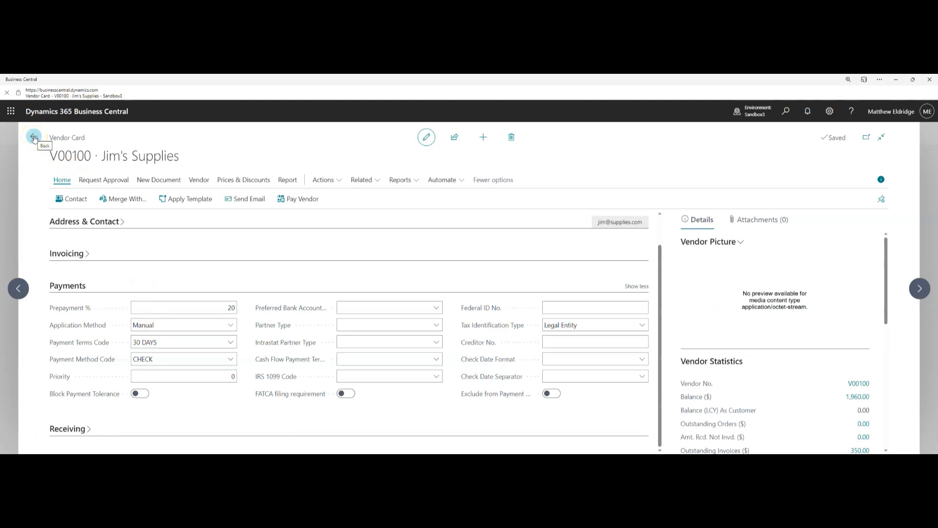